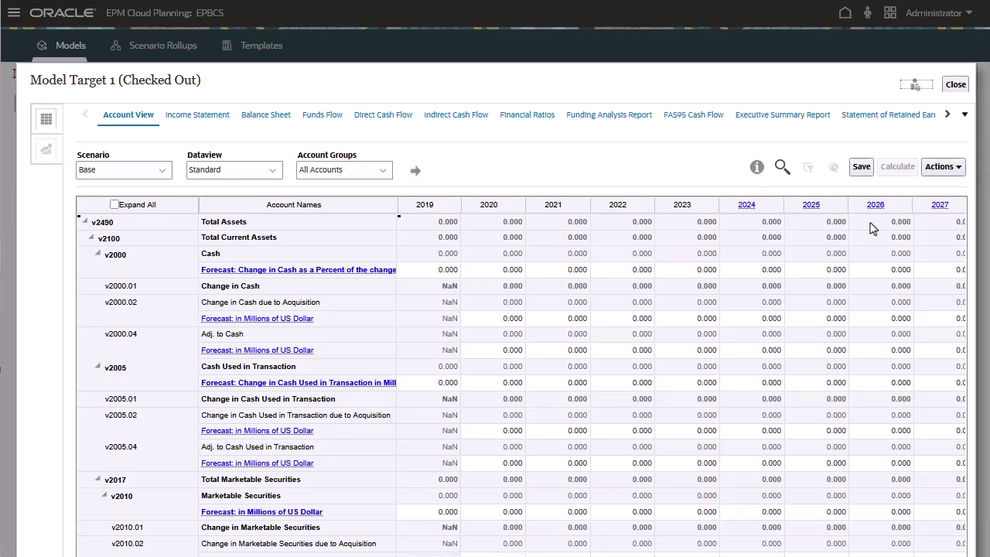
Close Model Target 1, open Model Target 2 to examine its account values, and close it again.
{"action": "left_click", "coordinate": [955, 85]}
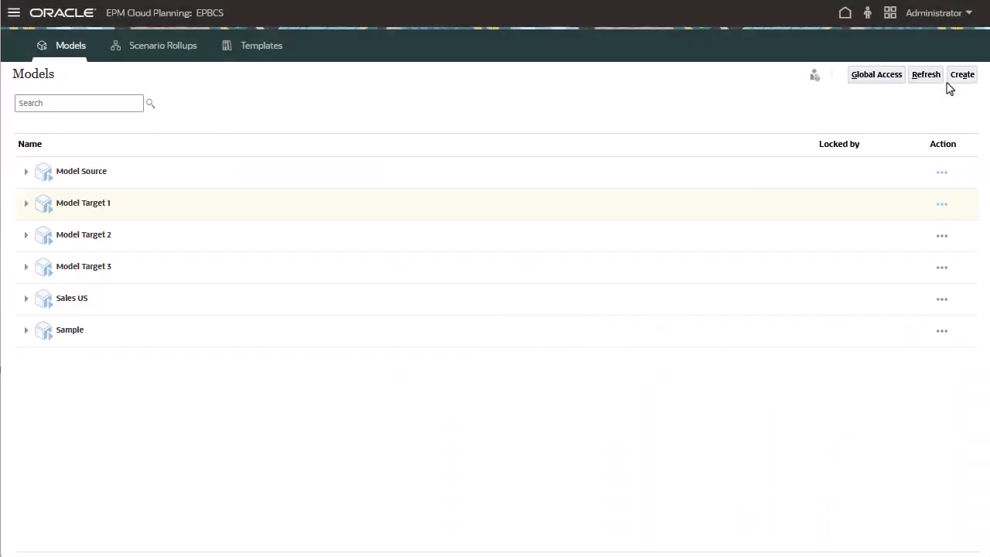
{"action": "left_click", "coordinate": [941, 236]}
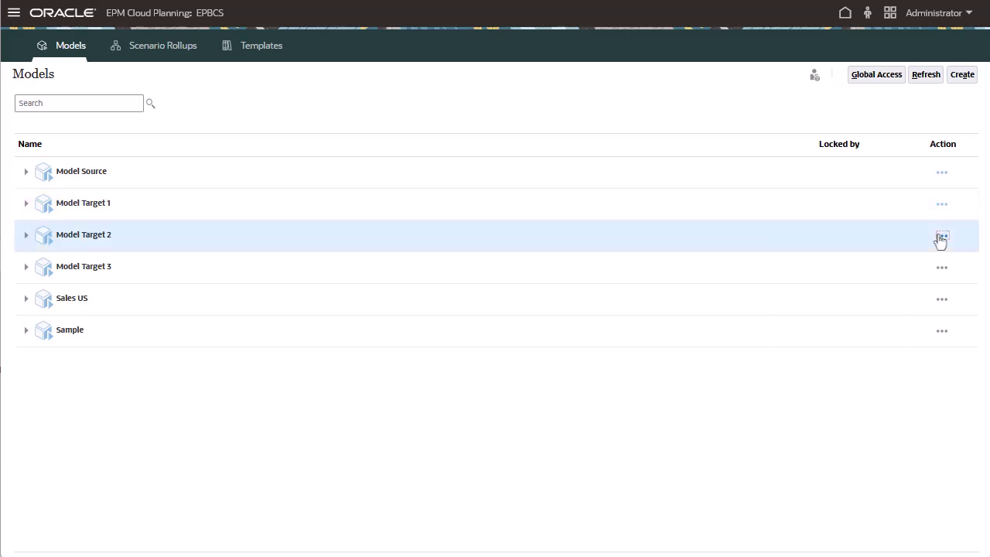
{"action": "left_click", "coordinate": [838, 246]}
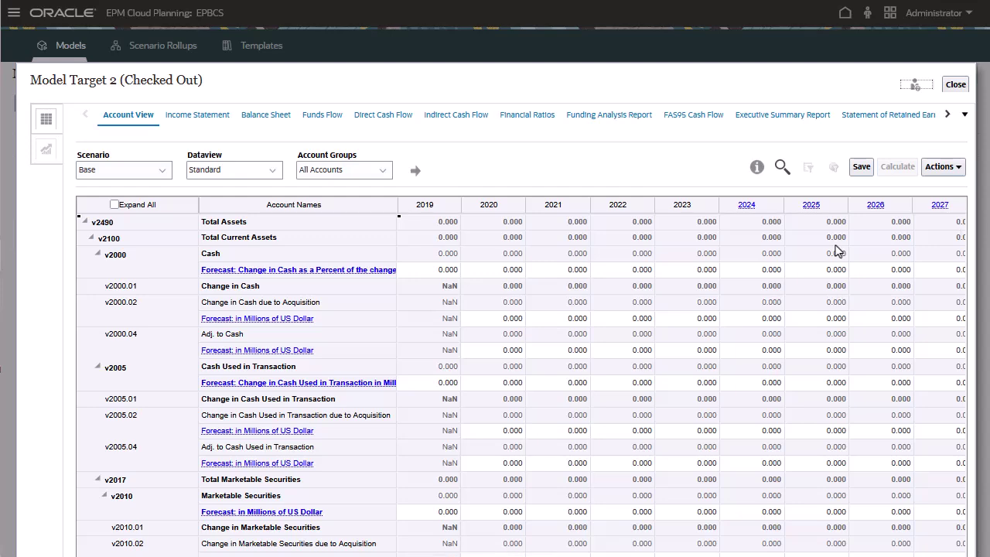
{"action": "left_click", "coordinate": [951, 86]}
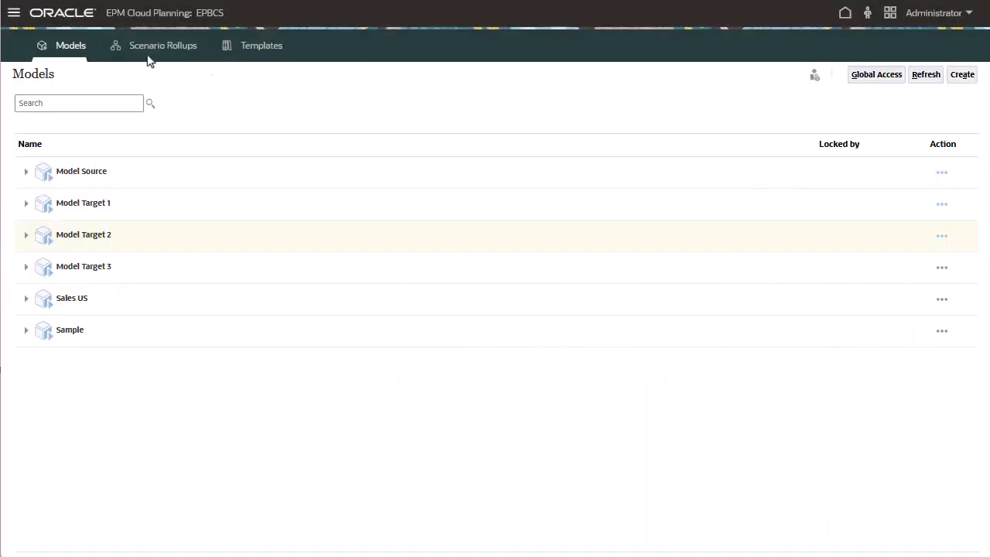
Start a new data map in Data Exchange and name it Copy Account Data.
{"action": "left_click", "coordinate": [14, 14]}
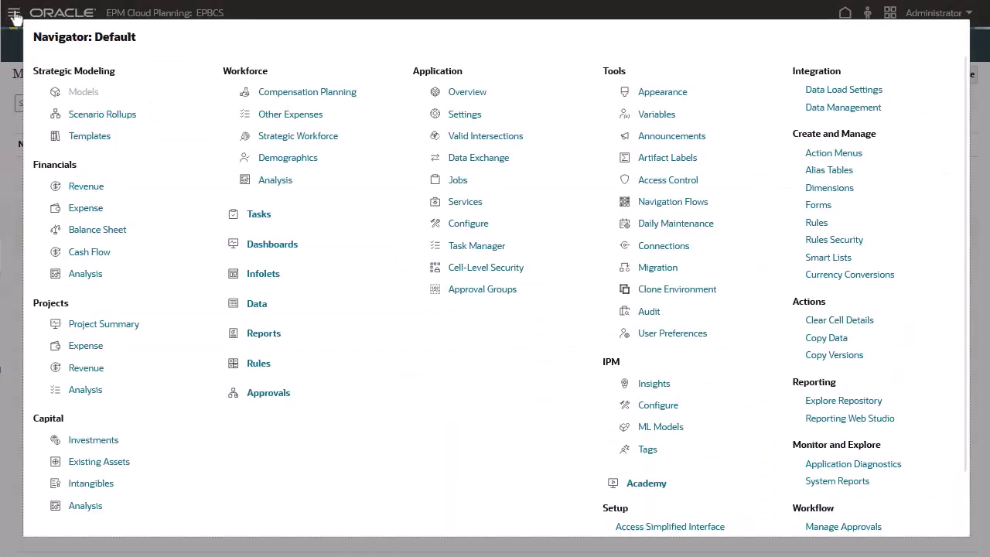
{"action": "left_click", "coordinate": [452, 158]}
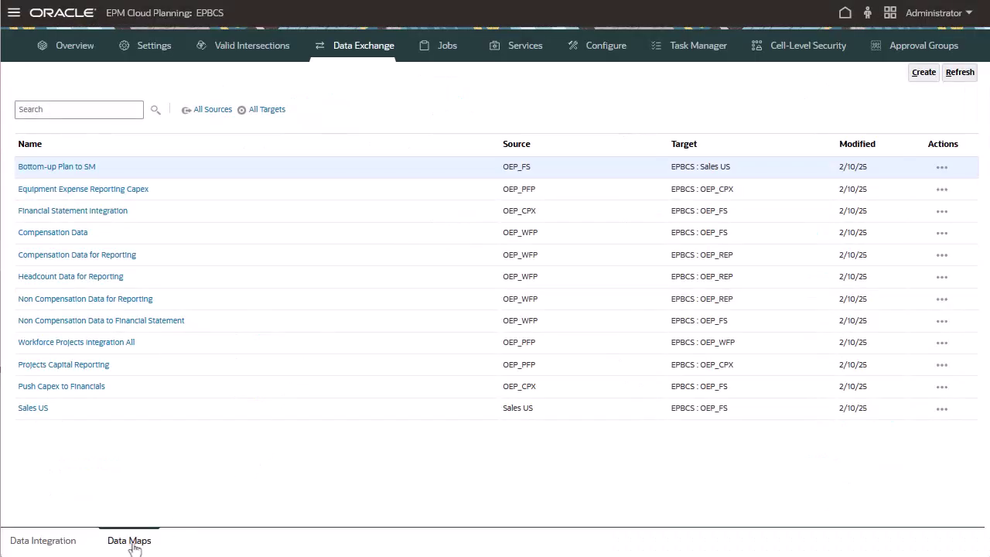
{"action": "left_click", "coordinate": [923, 72]}
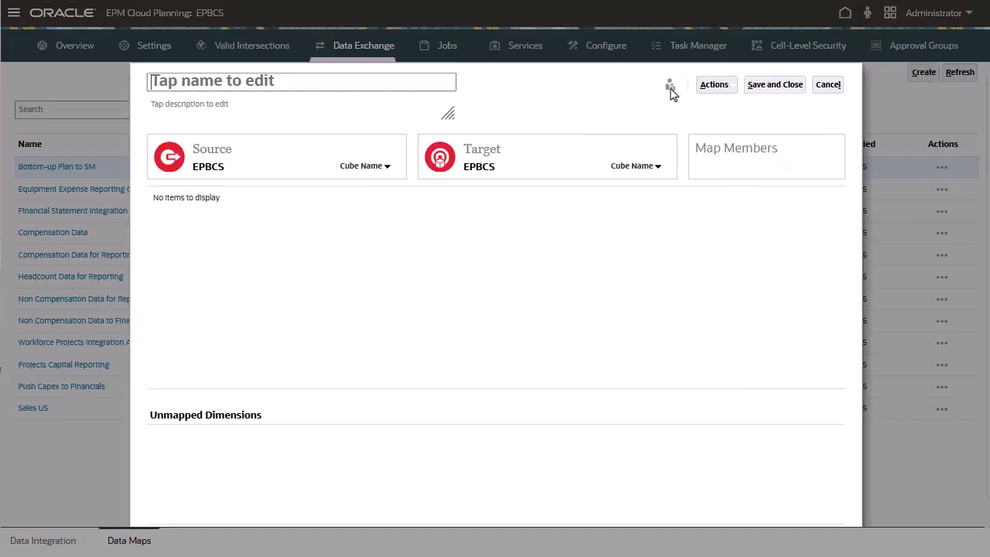
{"action": "type", "text": "Copy Account Data"}
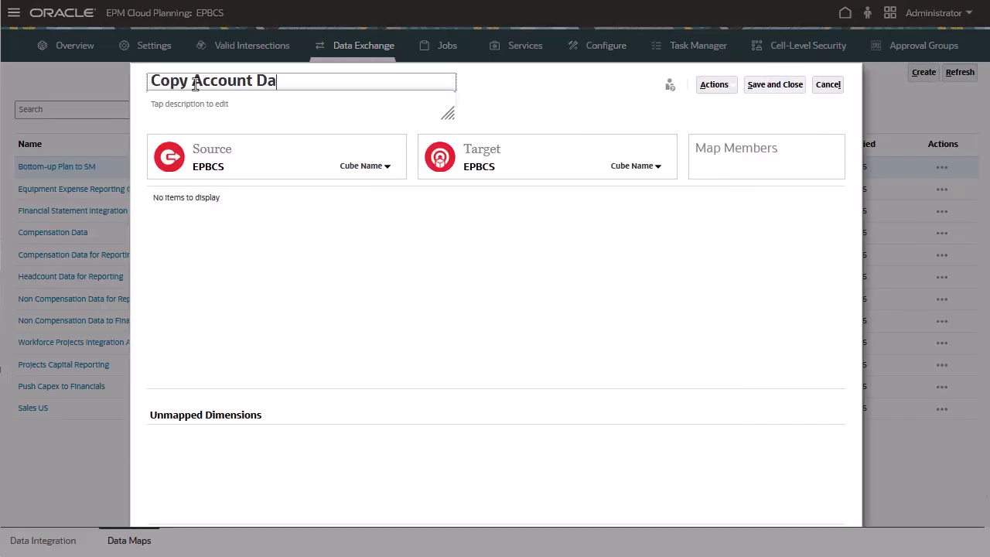
Set the data map's source to the model named Model Source.
{"action": "left_click", "coordinate": [387, 165]}
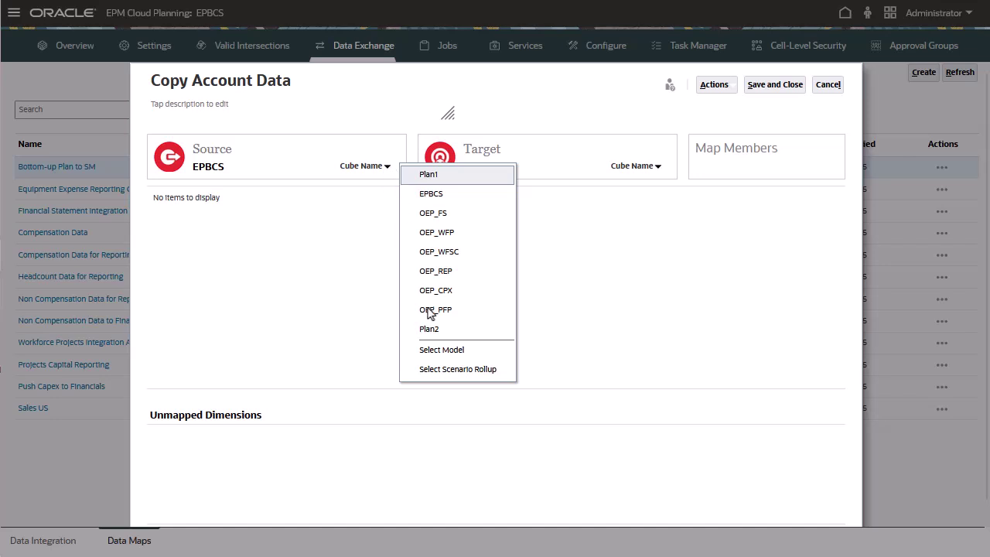
{"action": "left_click", "coordinate": [440, 355]}
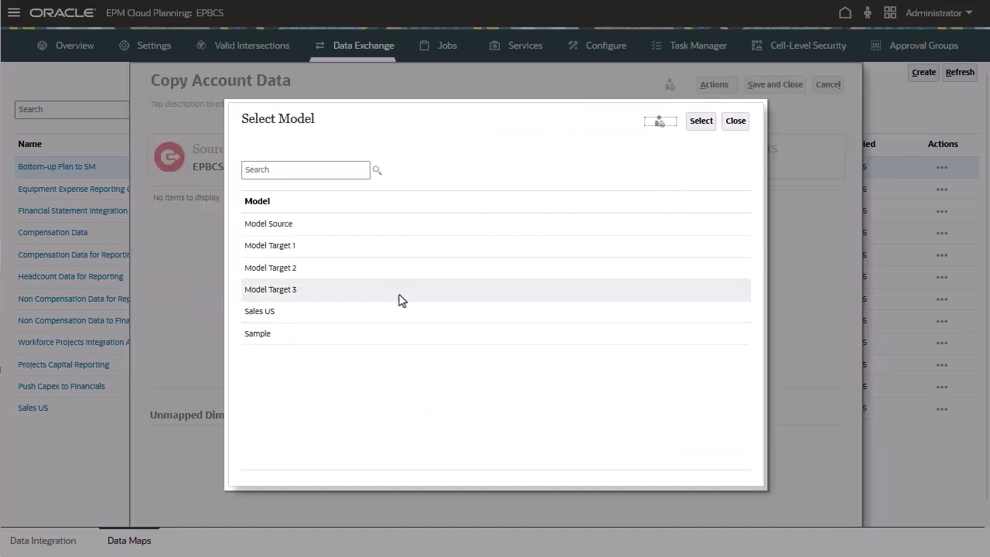
{"action": "left_click", "coordinate": [367, 229]}
{"action": "left_click", "coordinate": [704, 123]}
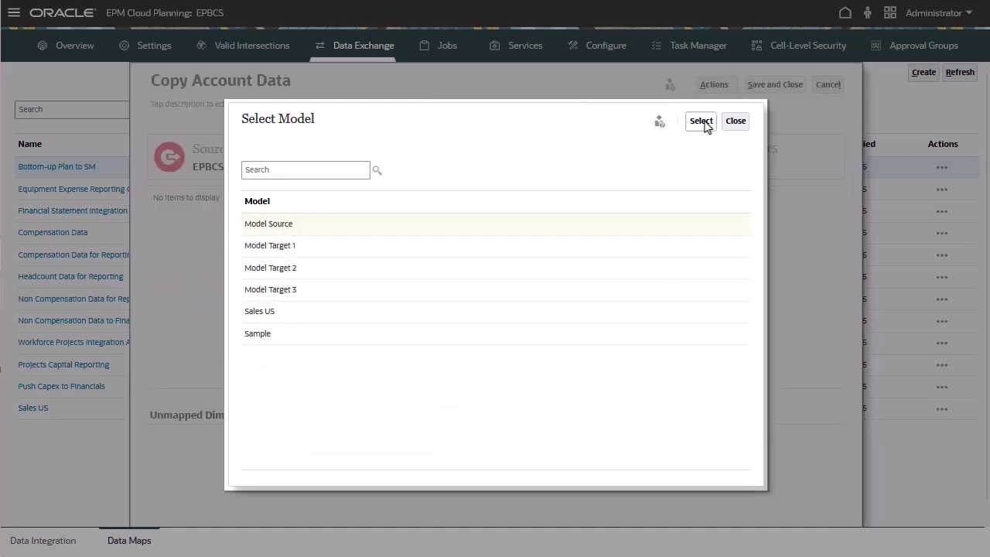
Set the data map's target to Models and choose Model Target 1 and Model Target 2 as members.
{"action": "left_click", "coordinate": [658, 166]}
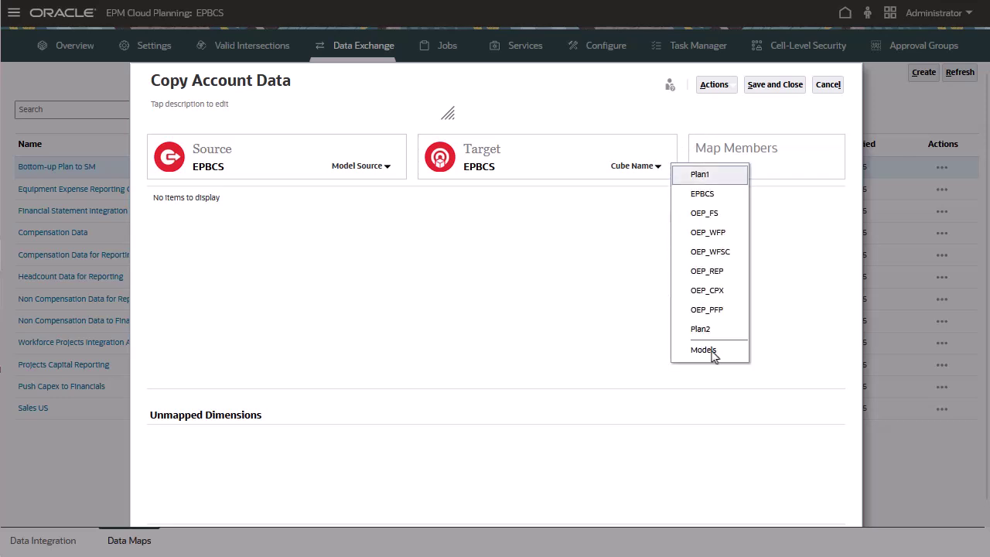
{"action": "left_click", "coordinate": [704, 350]}
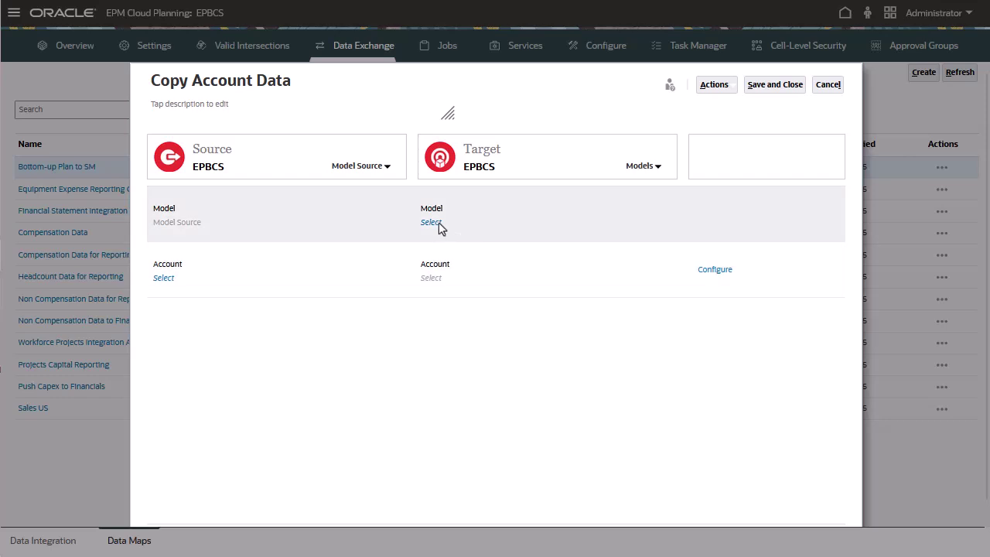
{"action": "left_click", "coordinate": [434, 225]}
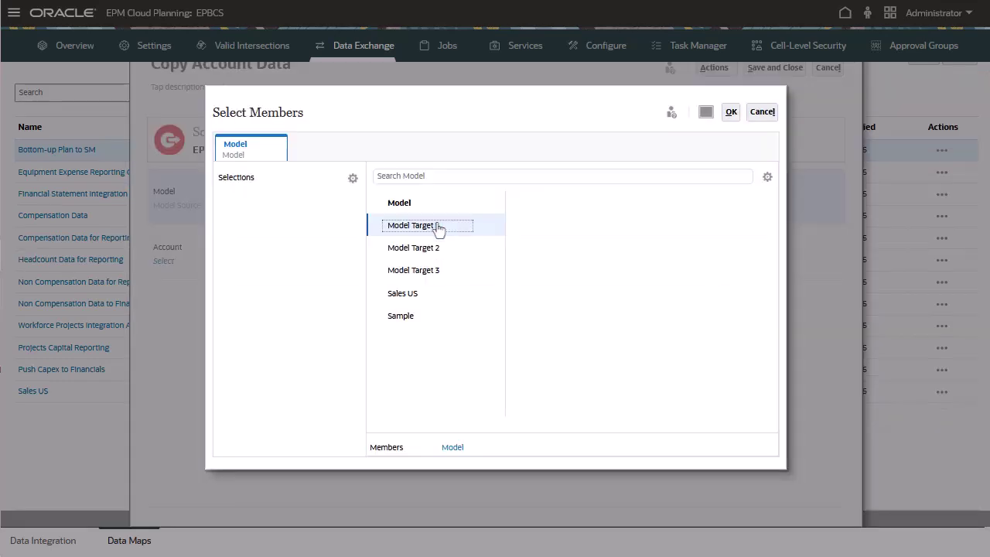
{"action": "left_click", "coordinate": [377, 228]}
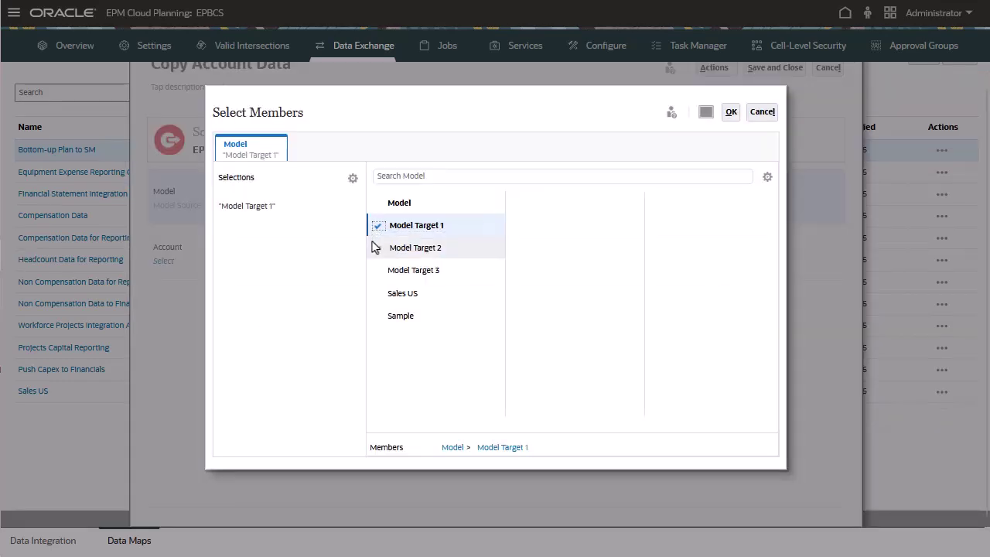
{"action": "left_click", "coordinate": [377, 251]}
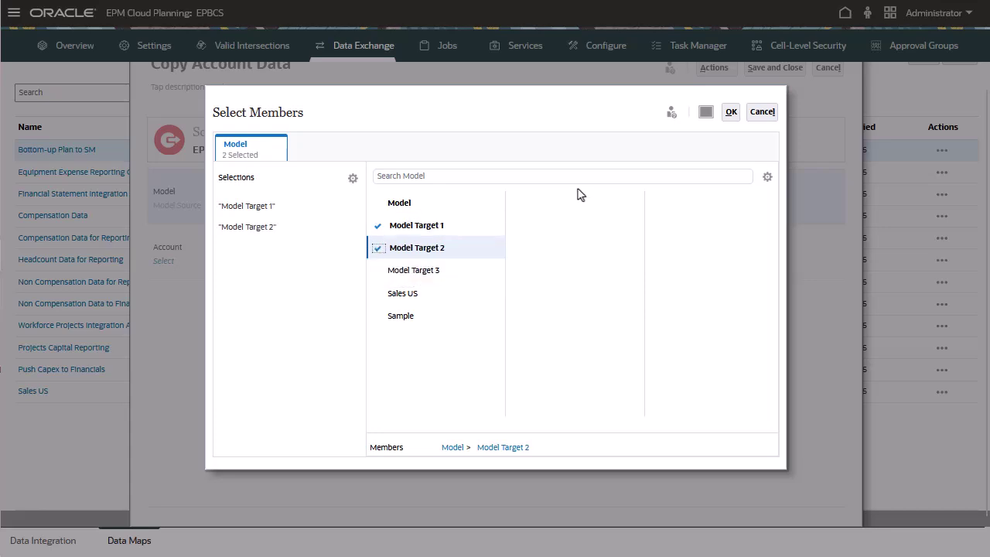
{"action": "left_click", "coordinate": [731, 111]}
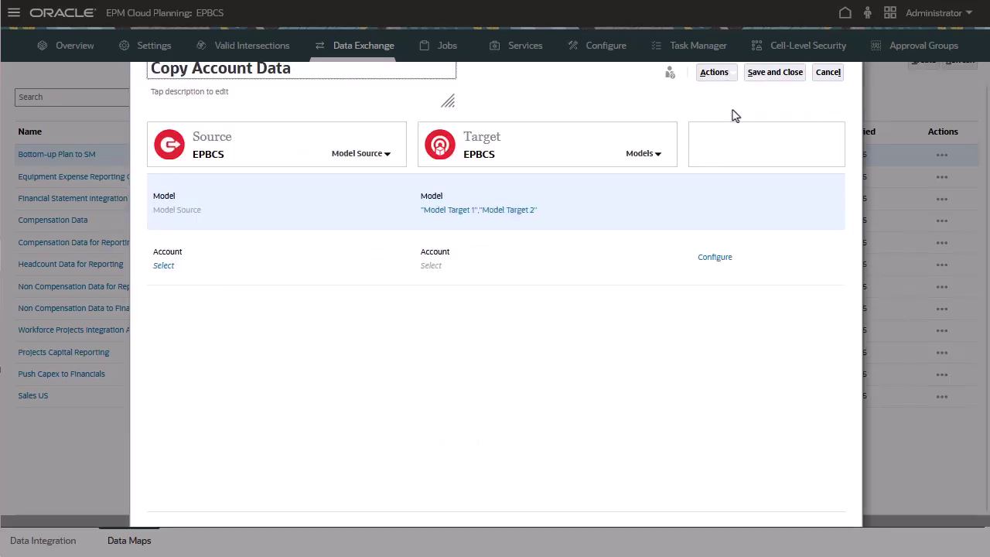
Search the source accounts for v20 and select v2000, v2005 and v2010 as the accounts to map.
{"action": "left_click", "coordinate": [164, 267]}
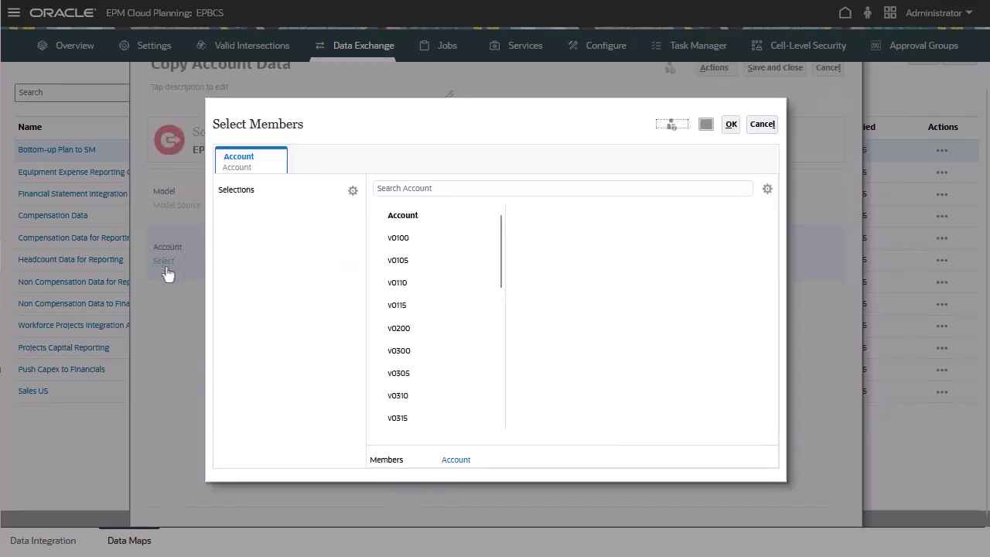
{"action": "left_click", "coordinate": [393, 188]}
{"action": "type", "text": "v20"}
{"action": "key", "text": "Return"}
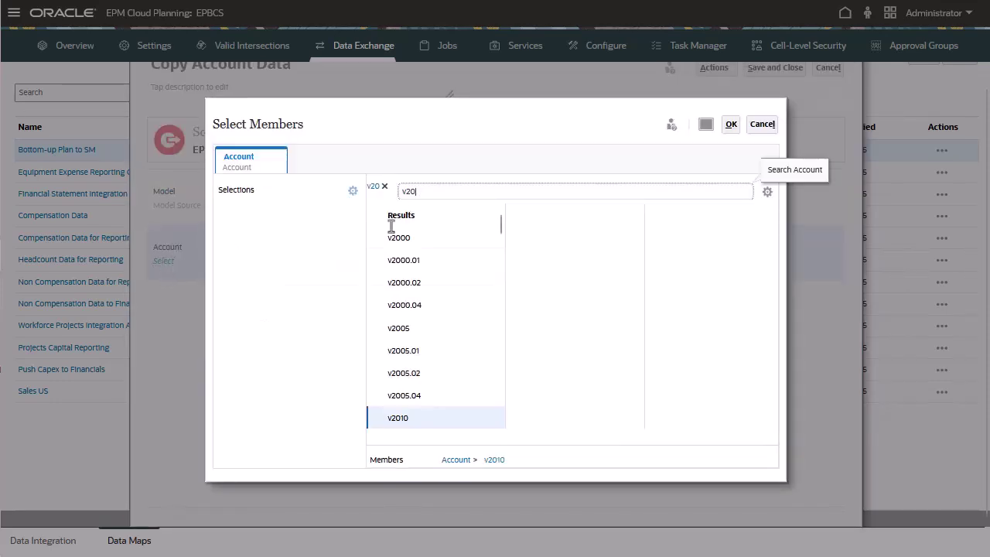
{"action": "left_click", "coordinate": [378, 239]}
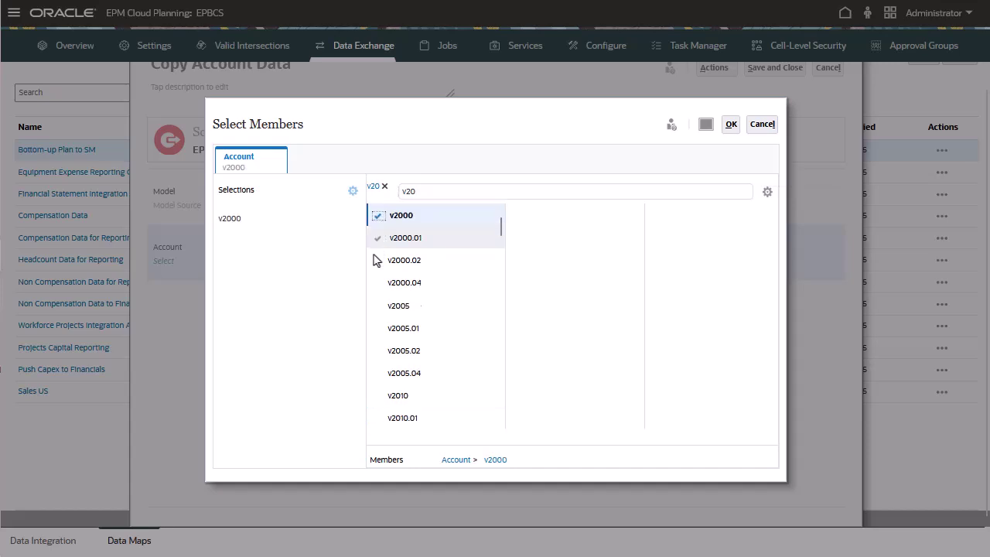
{"action": "left_click", "coordinate": [378, 308]}
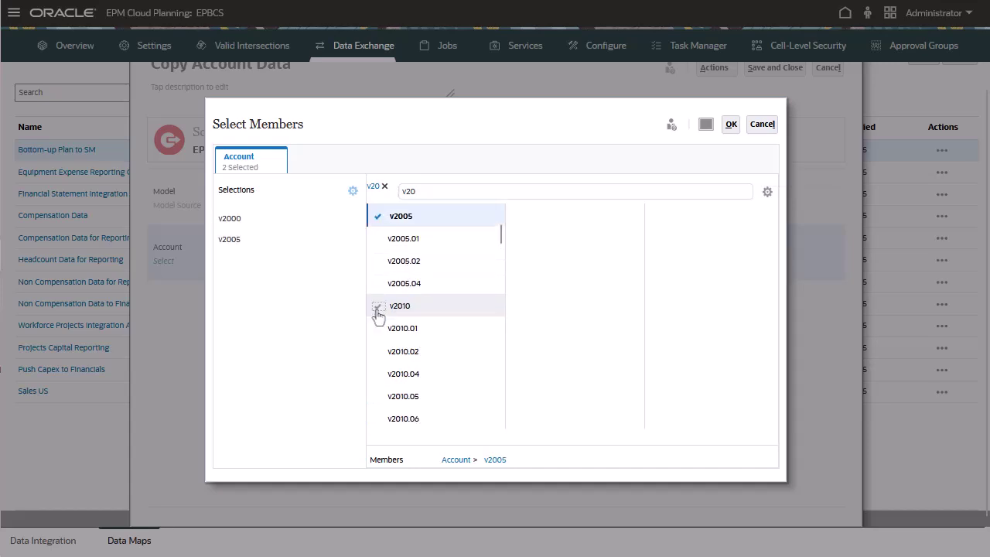
{"action": "left_click", "coordinate": [378, 309]}
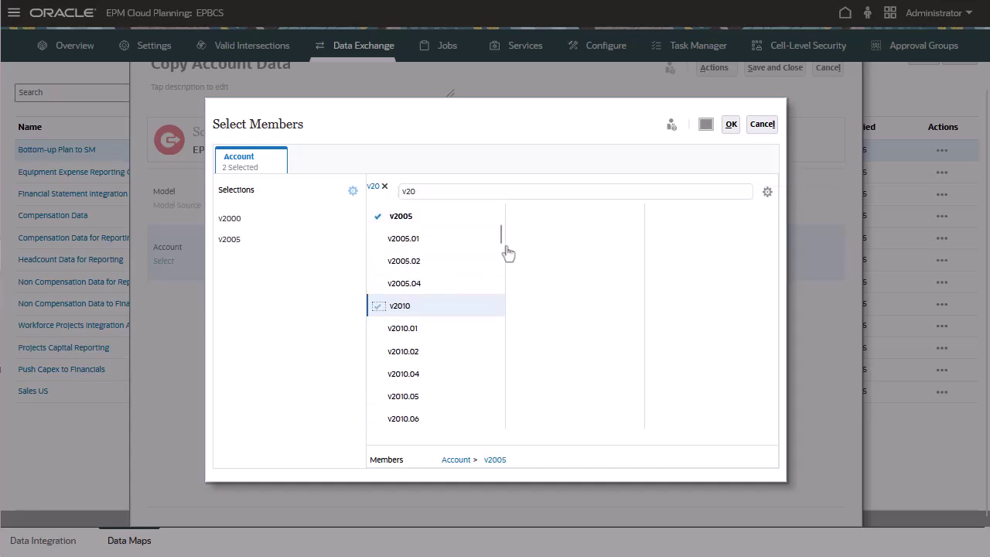
{"action": "left_click", "coordinate": [730, 125]}
Add Unit Volume (v0300) and all four Exchange Rate Accounts, v0100, v0105, v0110 and v0115, to the account configuration.
{"action": "left_click", "coordinate": [715, 256]}
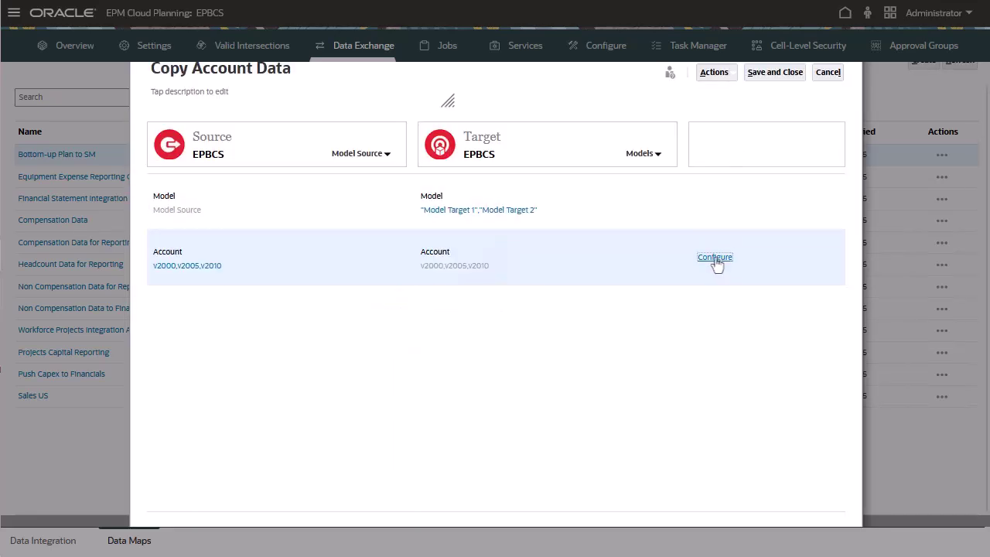
{"action": "left_click", "coordinate": [151, 146]}
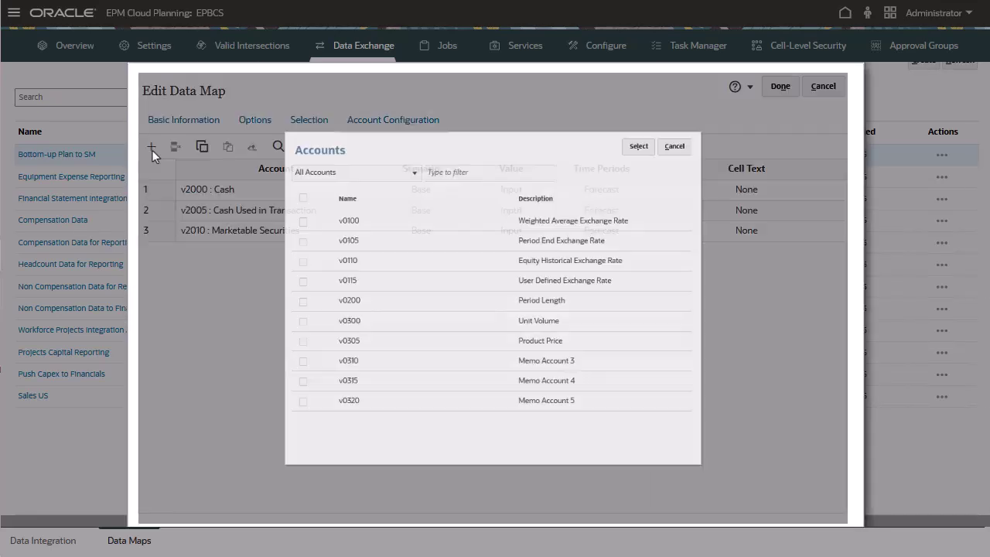
{"action": "left_click", "coordinate": [258, 321]}
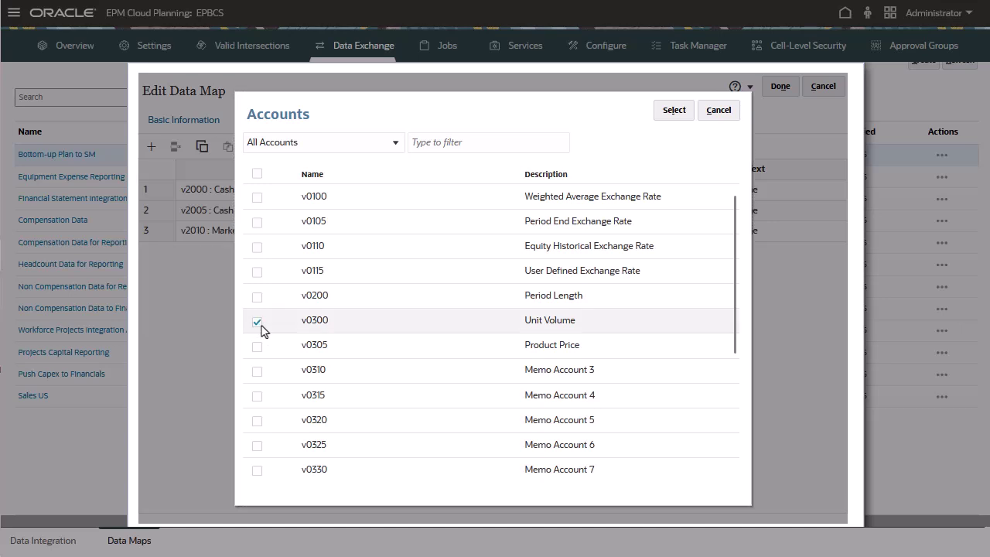
{"action": "left_click", "coordinate": [396, 143]}
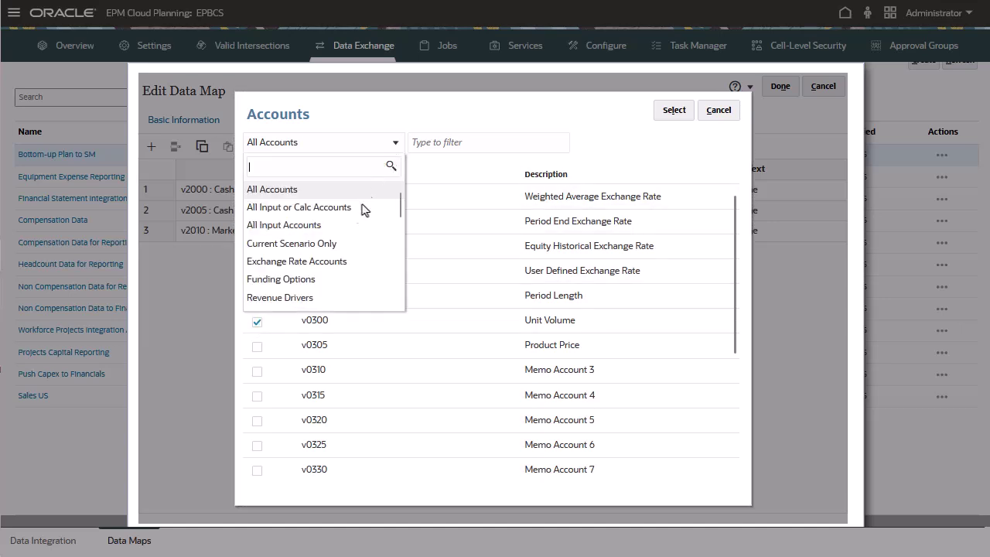
{"action": "left_click", "coordinate": [332, 262]}
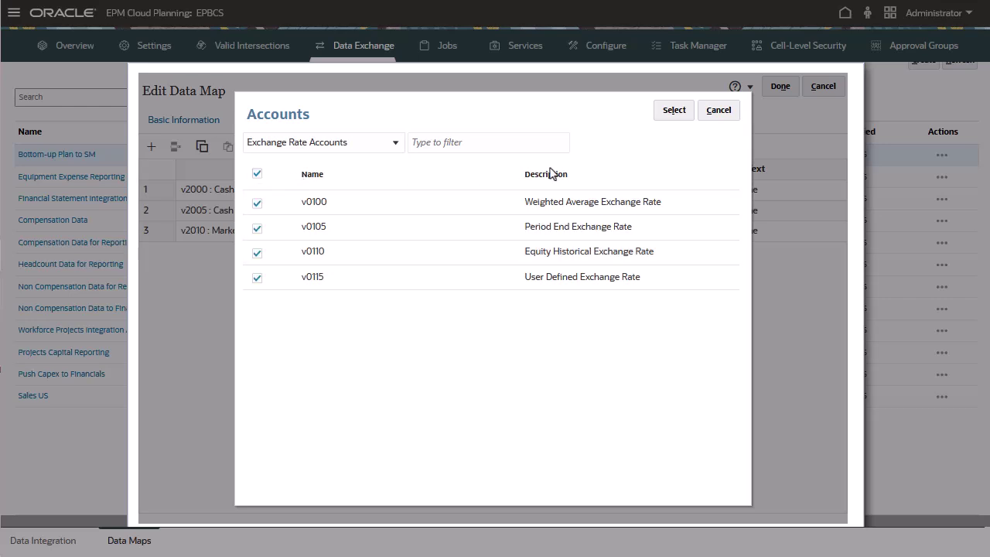
{"action": "left_click", "coordinate": [659, 113]}
Duplicate the v2000 : Cash row in the account configuration by copying and pasting it.
{"action": "left_click", "coordinate": [273, 199]}
{"action": "left_click", "coordinate": [201, 150]}
{"action": "left_click", "coordinate": [227, 147]}
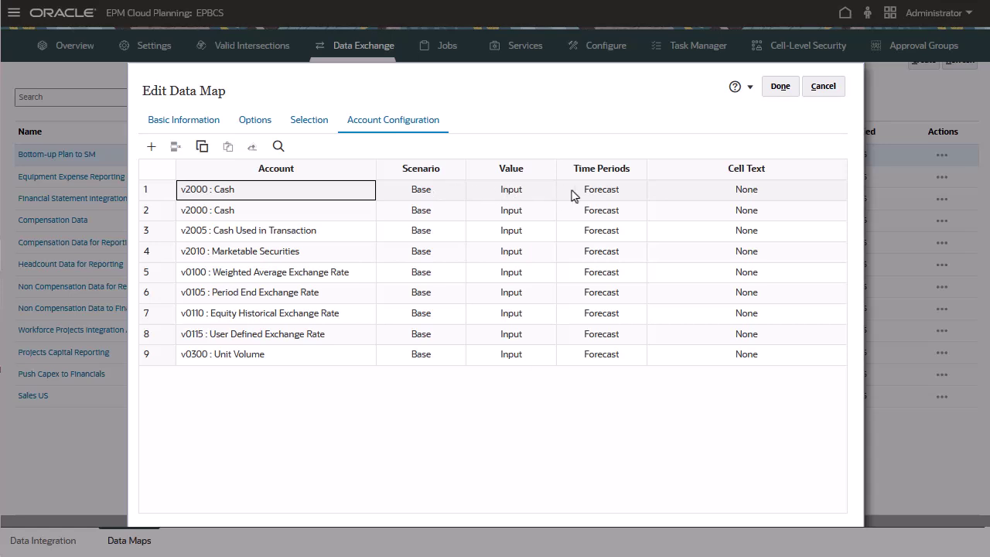
Set the time periods to All for both v2000 : Cash rows and for v2005 : Cash Used in Transaction.
{"action": "left_click", "coordinate": [630, 194]}
{"action": "left_click", "coordinate": [636, 194]}
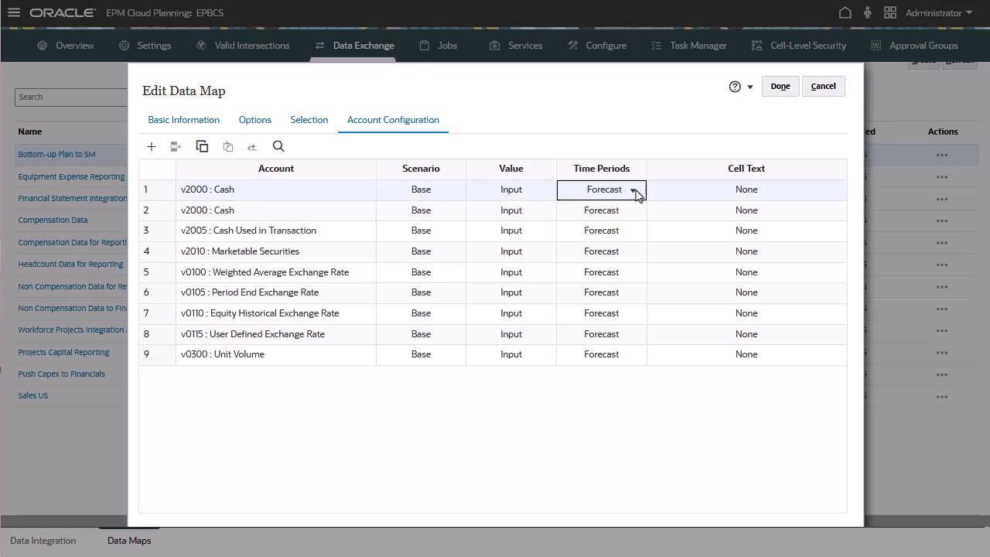
{"action": "left_click", "coordinate": [637, 194]}
{"action": "left_click", "coordinate": [624, 245]}
{"action": "left_click", "coordinate": [639, 211]}
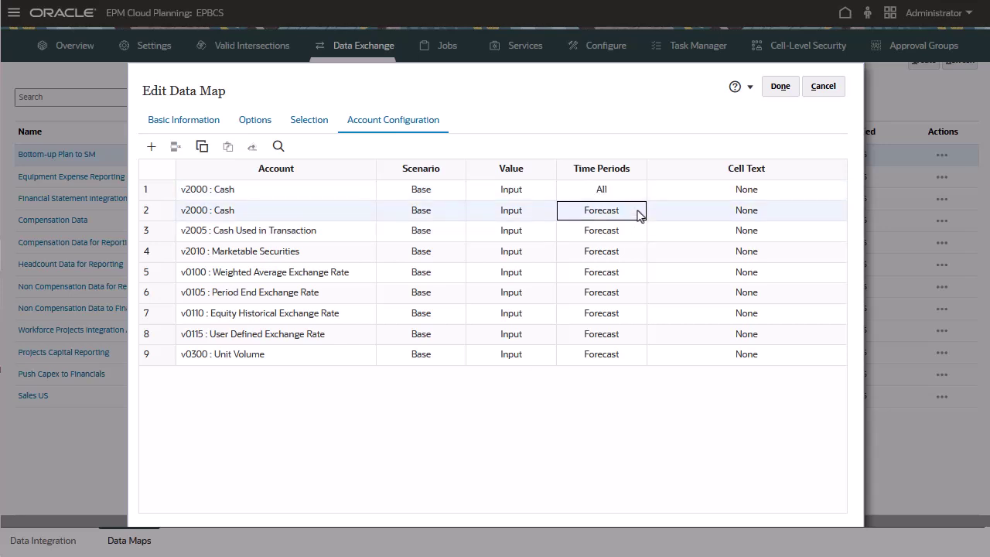
{"action": "left_click", "coordinate": [637, 213]}
{"action": "left_click", "coordinate": [619, 265]}
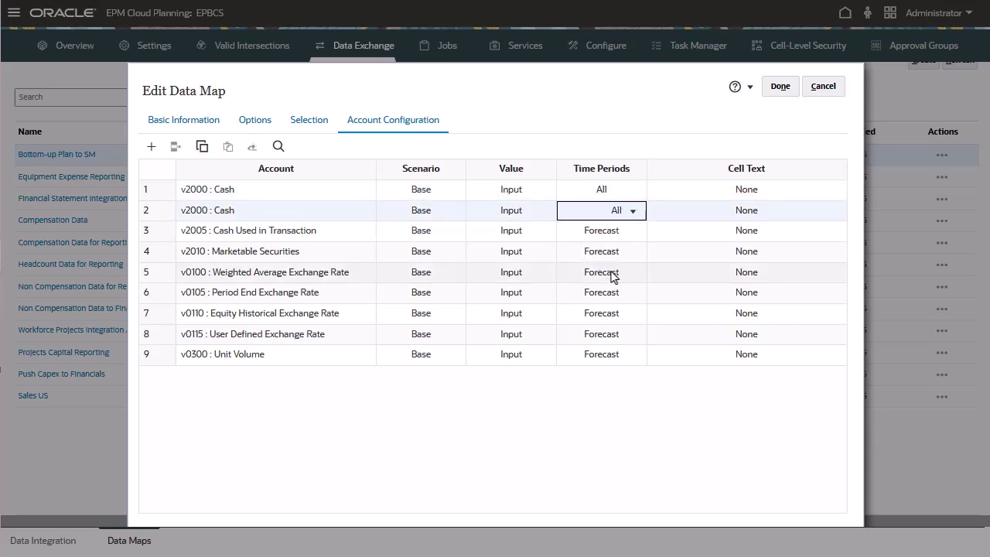
{"action": "left_click", "coordinate": [633, 233]}
{"action": "left_click", "coordinate": [633, 234]}
{"action": "left_click", "coordinate": [634, 233]}
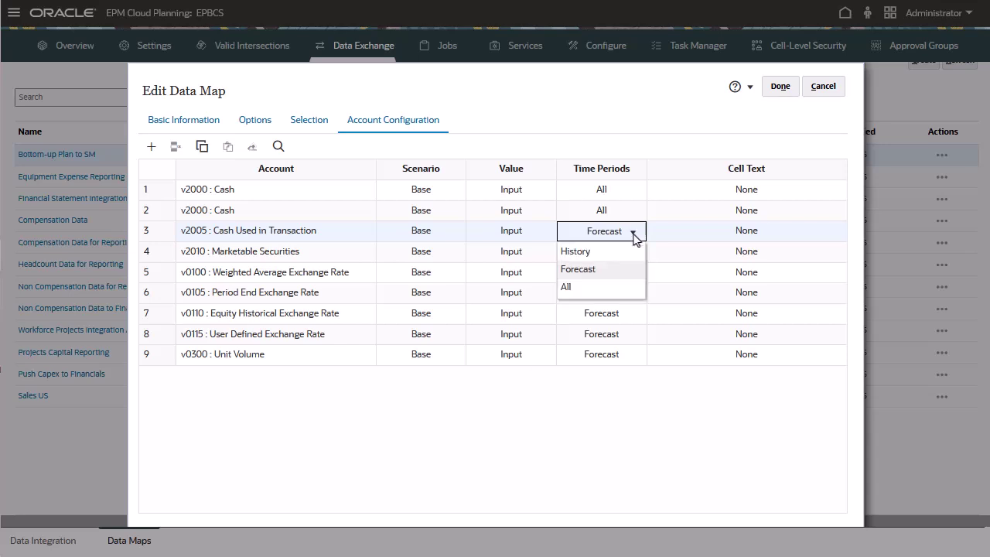
{"action": "left_click", "coordinate": [621, 290]}
Set the time periods of v2010 : Marketable Securities to History, then save and close the data map.
{"action": "left_click", "coordinate": [635, 254]}
{"action": "left_click", "coordinate": [637, 255]}
{"action": "left_click", "coordinate": [637, 255]}
{"action": "left_click", "coordinate": [609, 270]}
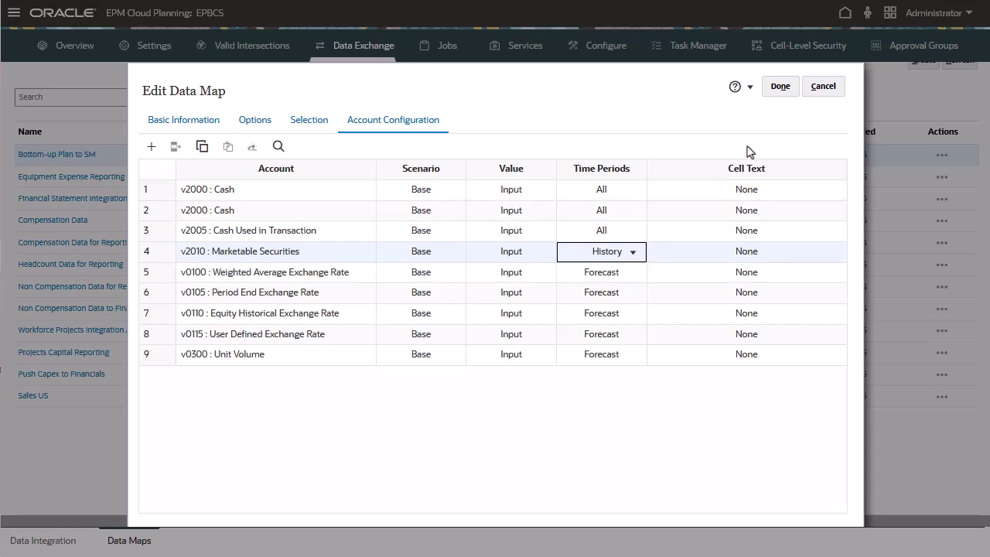
{"action": "left_click", "coordinate": [787, 89]}
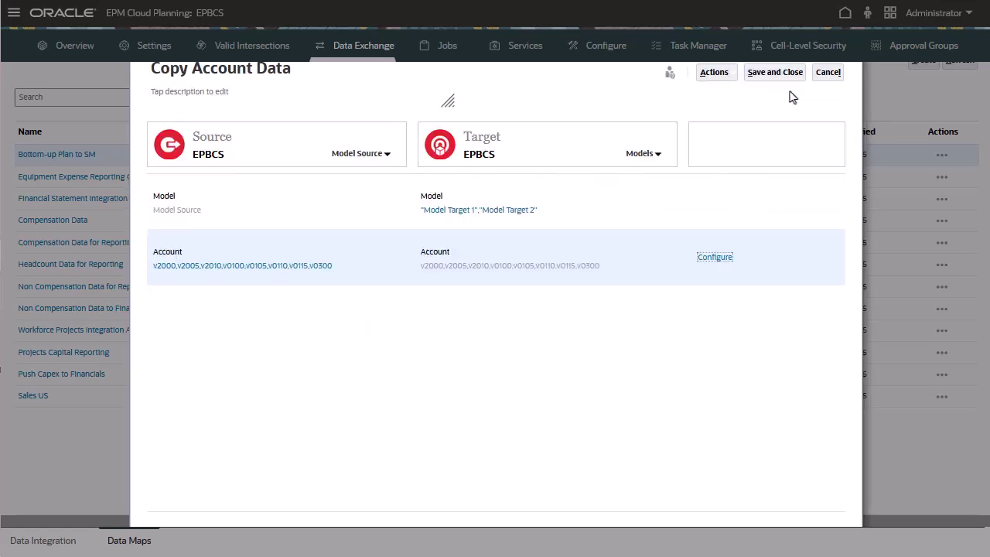
{"action": "left_click", "coordinate": [787, 73]}
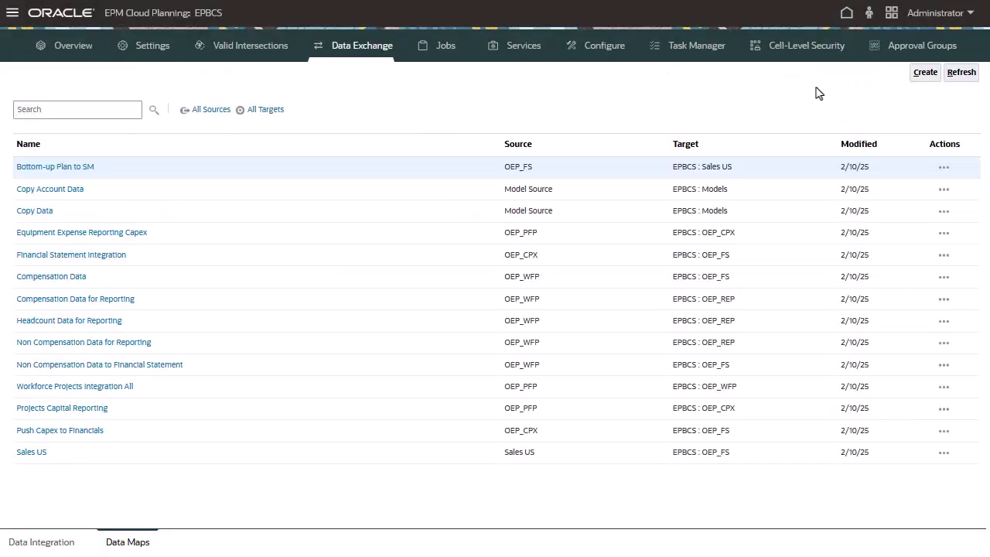
Import CopyData.xlsx into the Copy Data data map, complete the import and save the map.
{"action": "left_click", "coordinate": [43, 212]}
{"action": "left_click", "coordinate": [728, 88]}
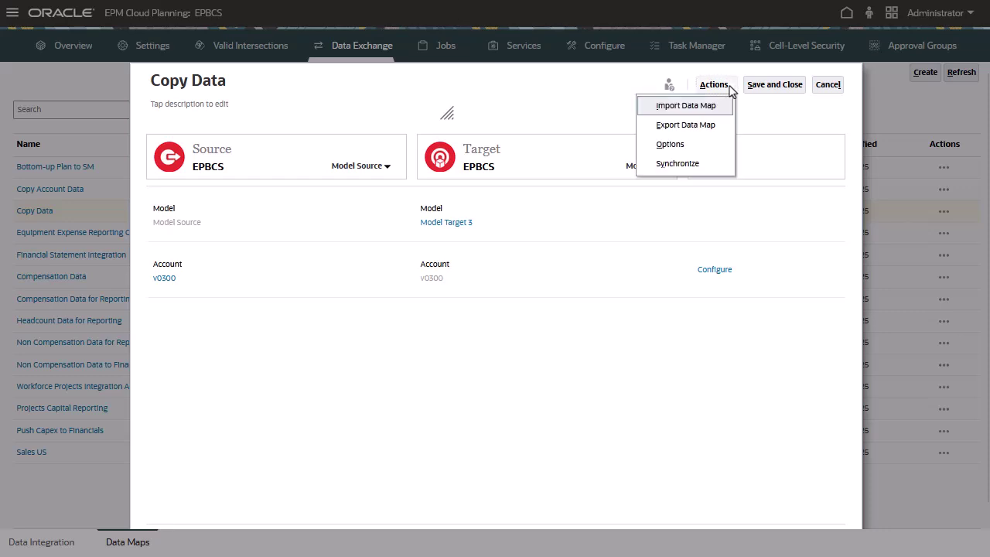
{"action": "left_click", "coordinate": [700, 107]}
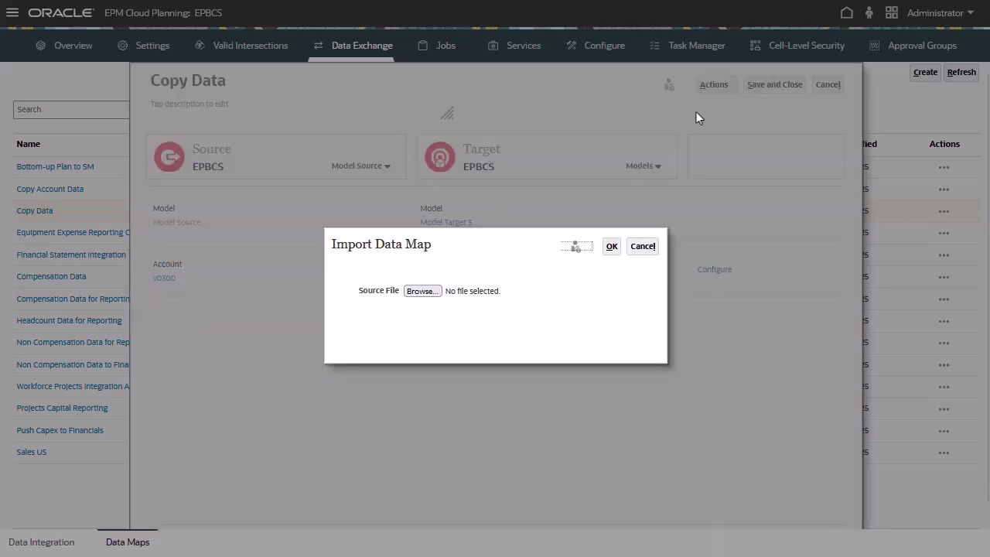
{"action": "left_click", "coordinate": [424, 292]}
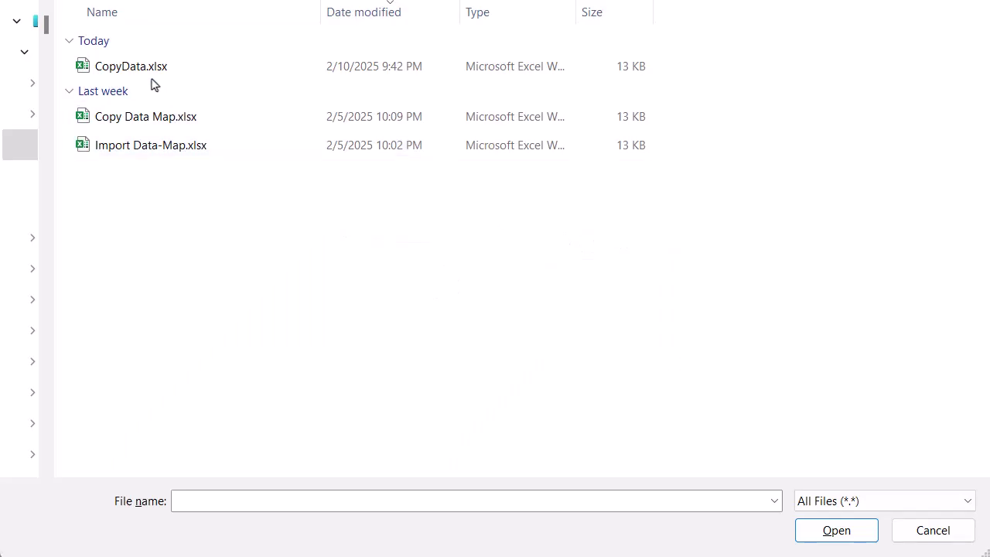
{"action": "left_click", "coordinate": [147, 69]}
{"action": "left_click", "coordinate": [820, 532]}
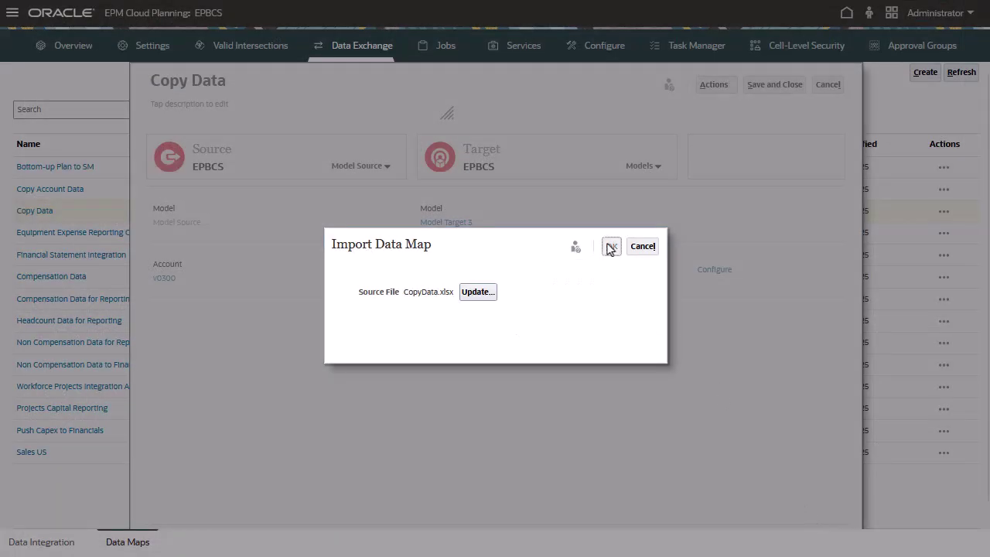
{"action": "left_click", "coordinate": [610, 246]}
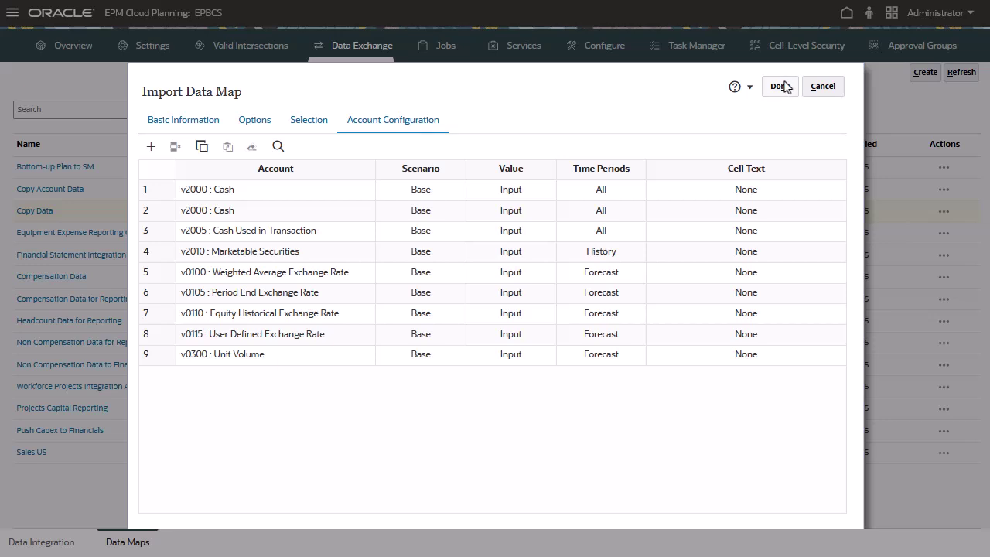
{"action": "left_click", "coordinate": [779, 86]}
{"action": "left_click", "coordinate": [785, 86]}
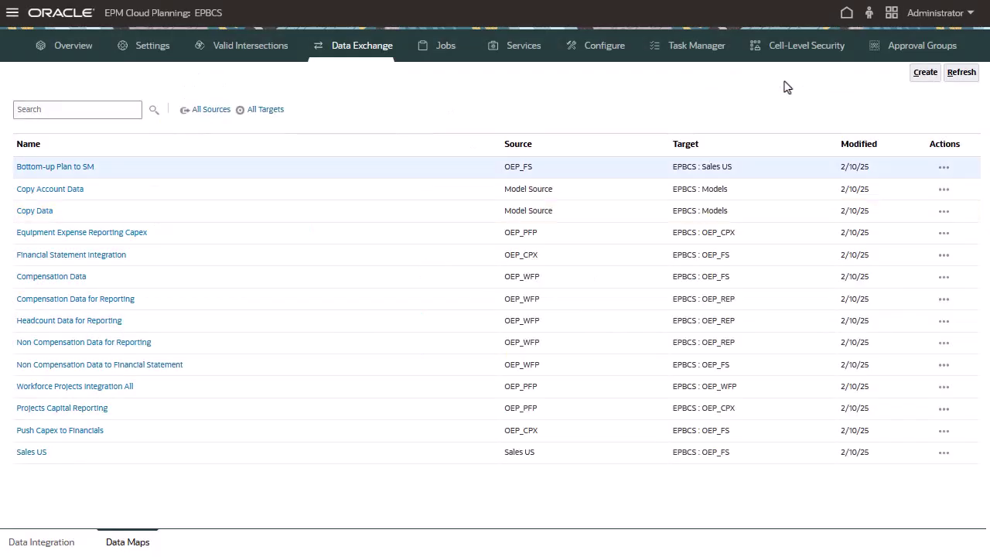
Clear and push data with the Copy Account Data map, then check its job in the recent job activity.
{"action": "left_click", "coordinate": [944, 190]}
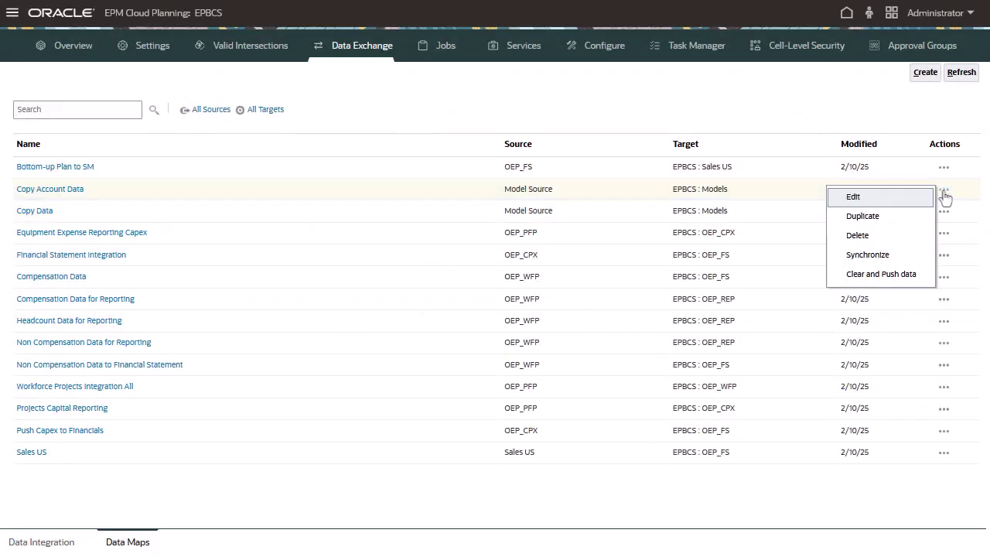
{"action": "left_click", "coordinate": [911, 279]}
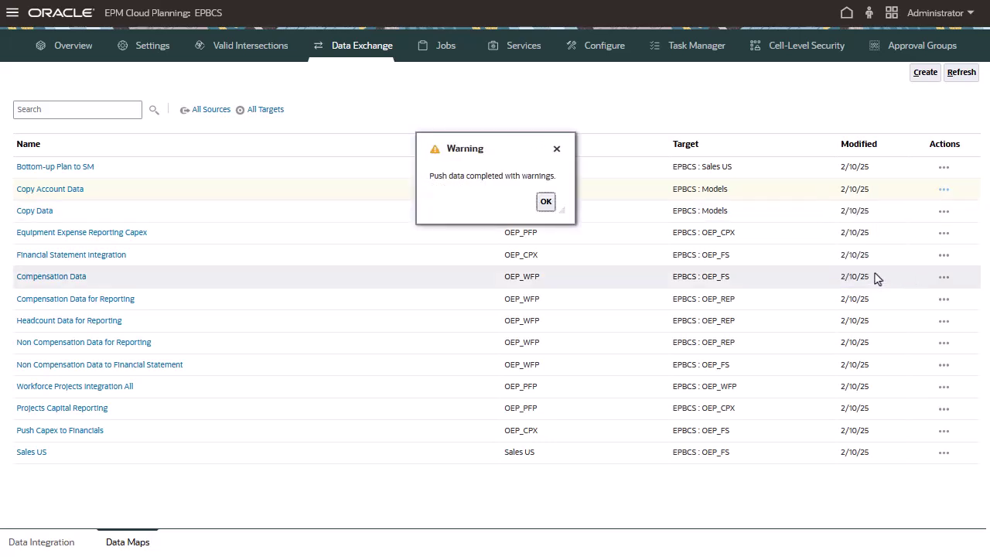
{"action": "left_click", "coordinate": [546, 201]}
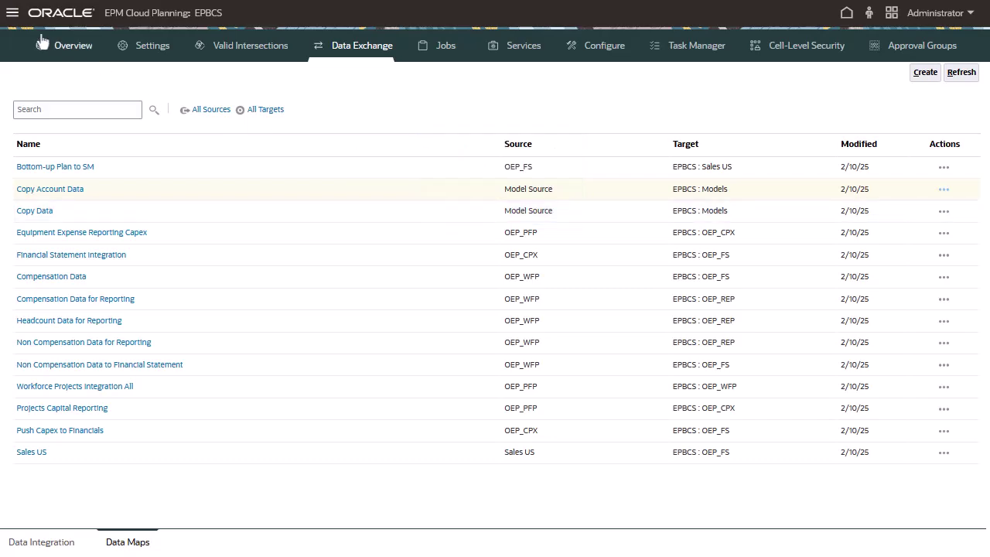
{"action": "left_click", "coordinate": [12, 13]}
{"action": "left_click", "coordinate": [449, 179]}
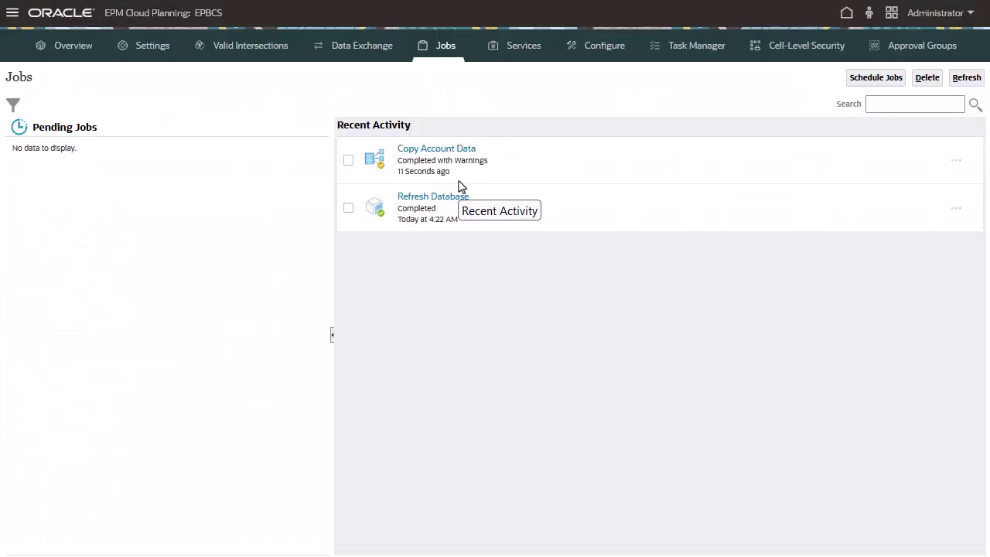
Check out Model Target 1 from the Strategic Modeling models, review its Cash and Marketable Securities accounts, and close it.
{"action": "left_click", "coordinate": [12, 13]}
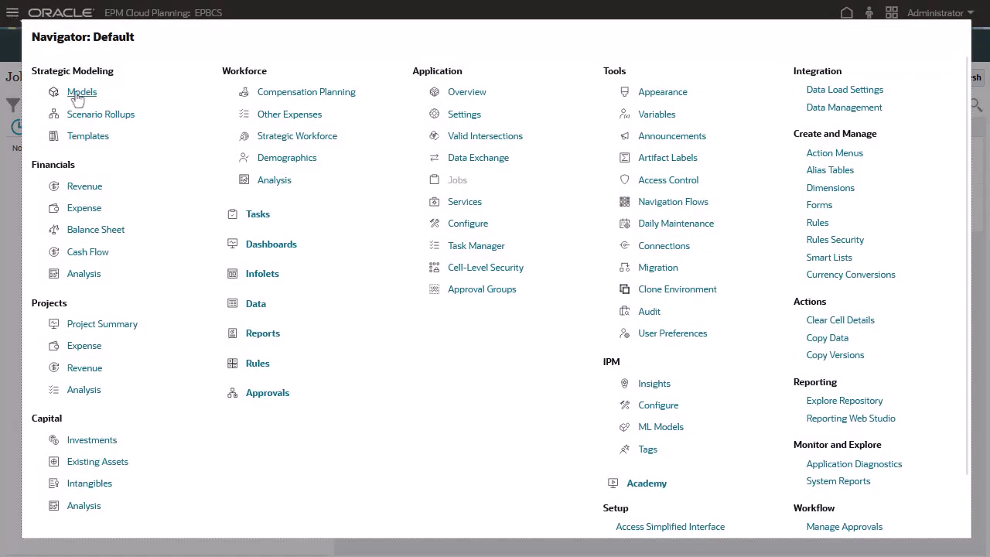
{"action": "left_click", "coordinate": [81, 93]}
{"action": "left_click", "coordinate": [943, 204]}
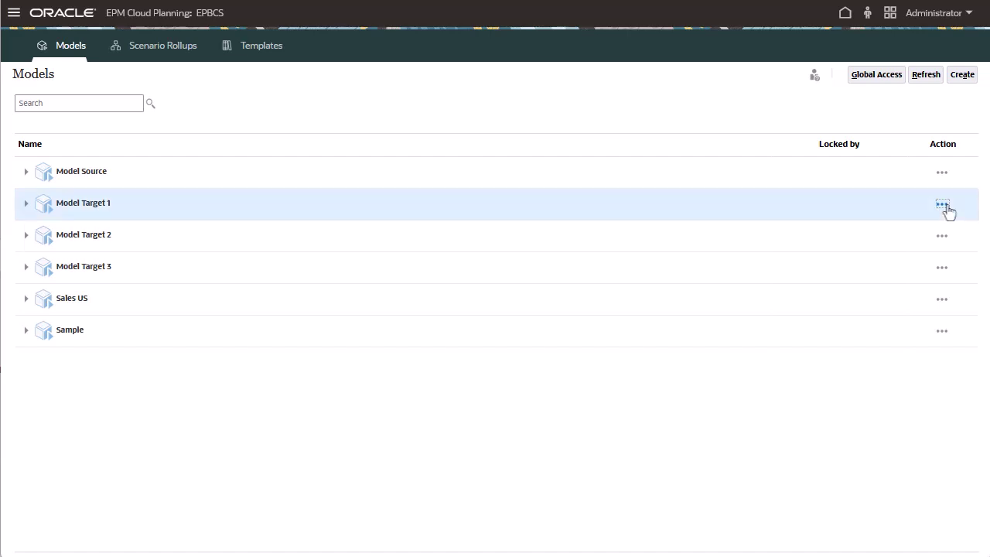
{"action": "left_click", "coordinate": [900, 216]}
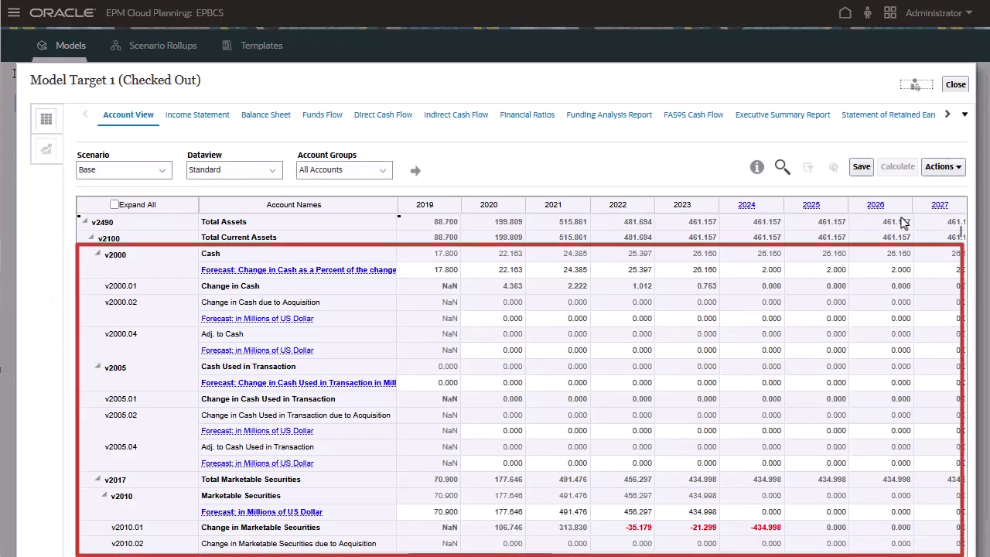
{"action": "left_click", "coordinate": [955, 85]}
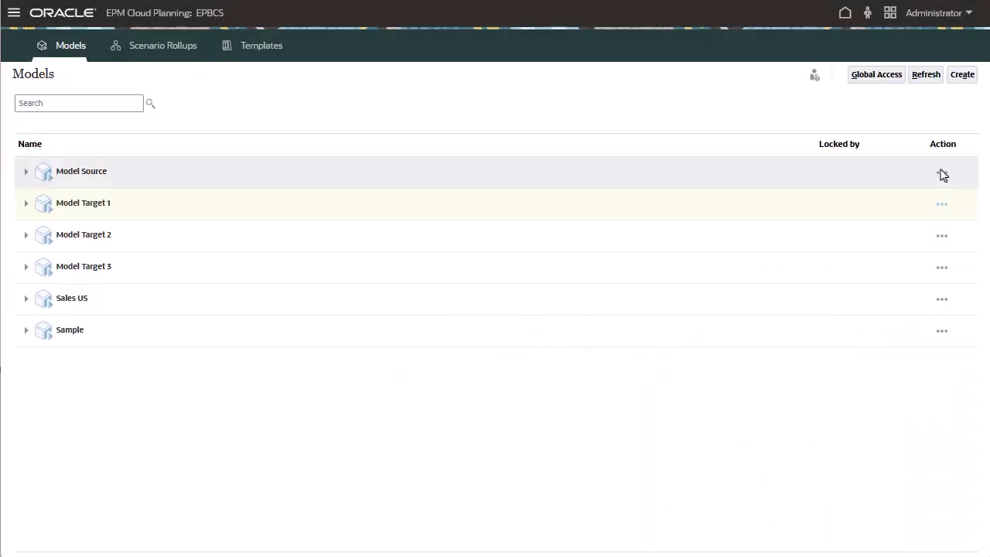
Check out Model Target 2, review its Cash and Marketable Securities accounts, and close it.
{"action": "left_click", "coordinate": [942, 238]}
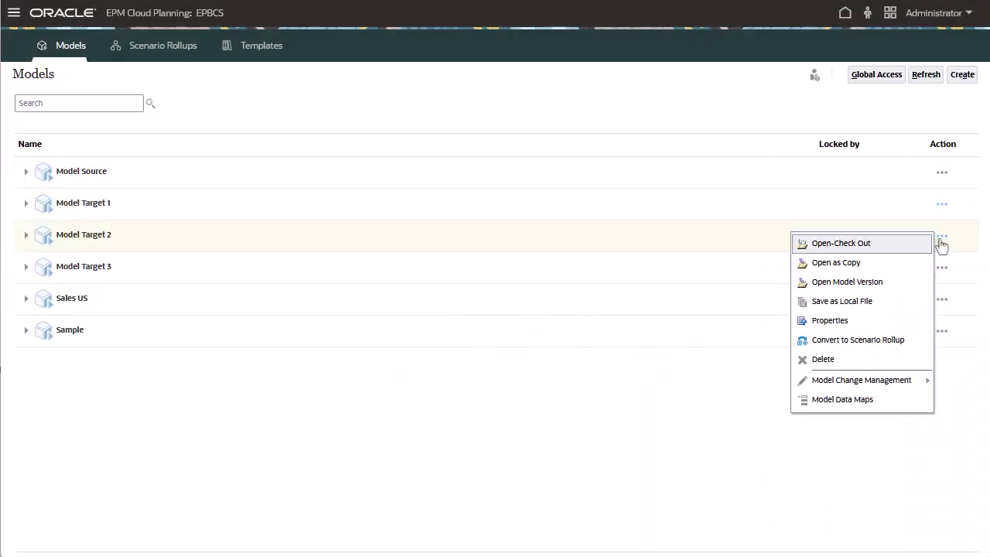
{"action": "left_click", "coordinate": [863, 249]}
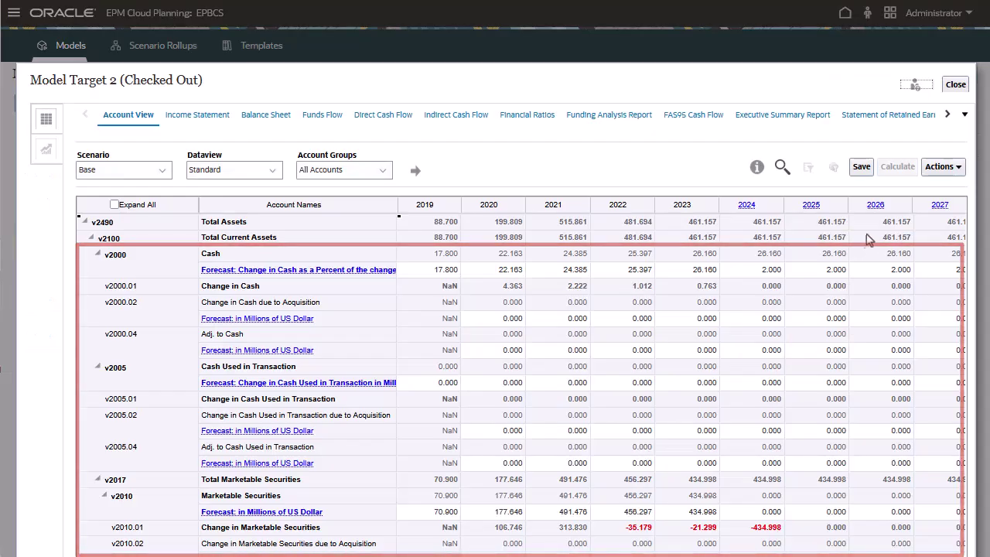
{"action": "left_click", "coordinate": [955, 84]}
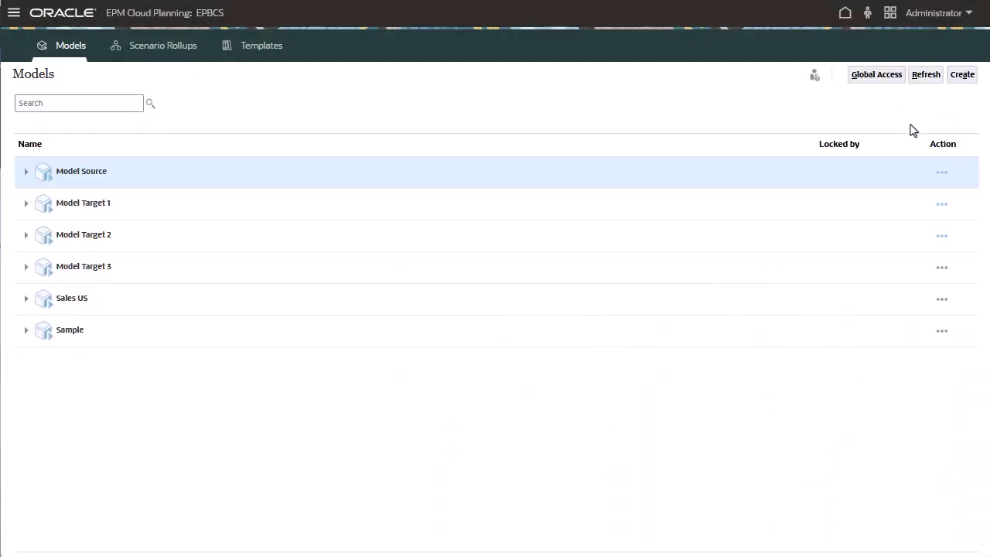
Associate the Copy Account Data map with Model Source in its properties, set it to run on Check In, and apply.
{"action": "left_click", "coordinate": [940, 175]}
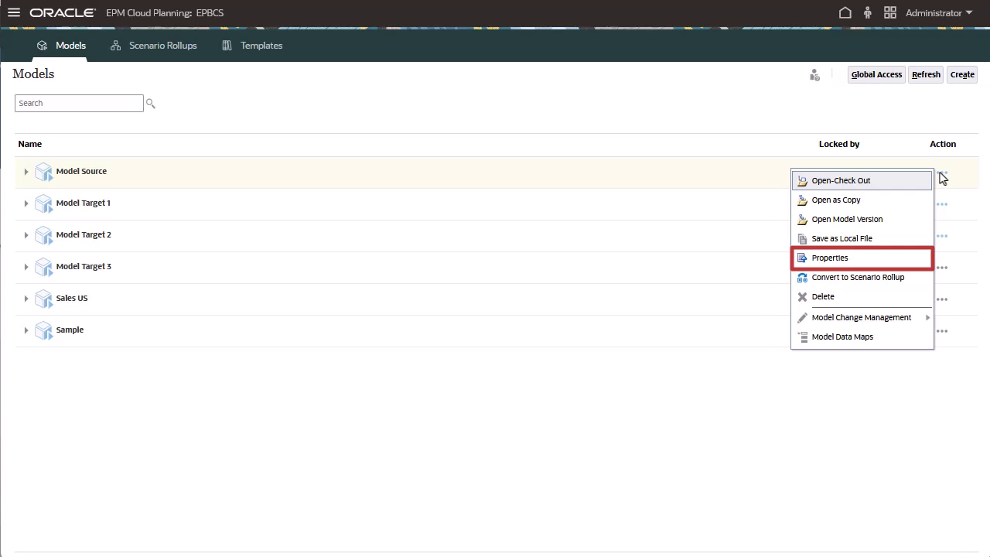
{"action": "left_click", "coordinate": [831, 263]}
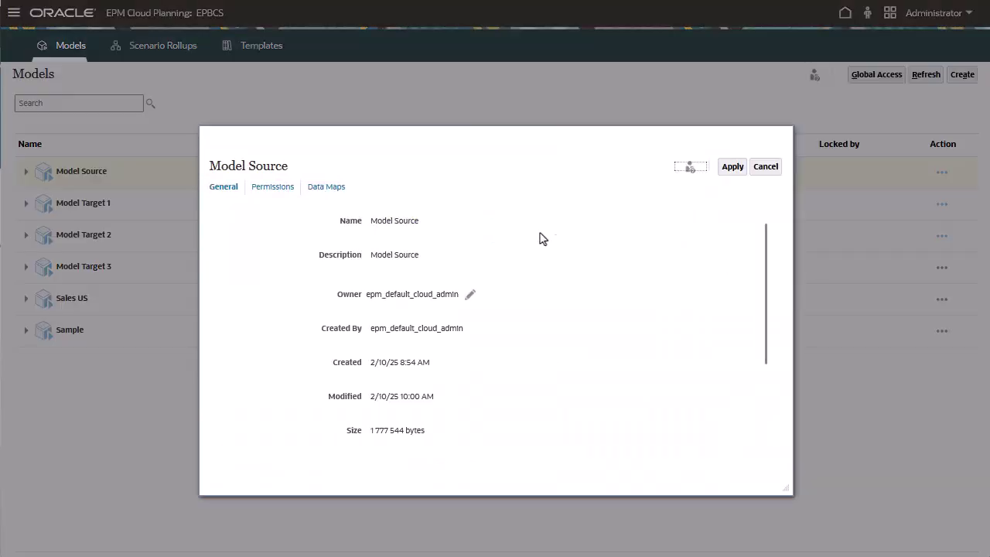
{"action": "left_click", "coordinate": [326, 191]}
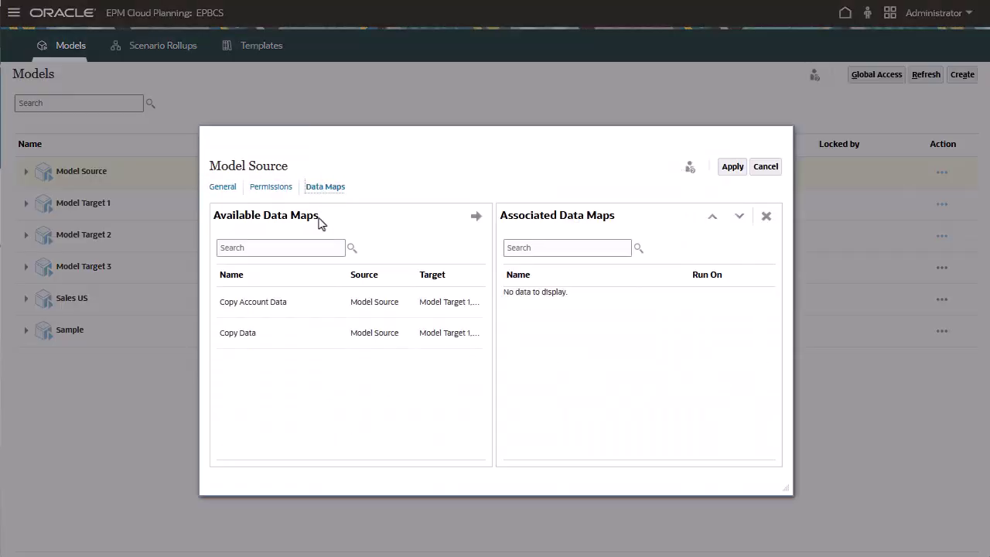
{"action": "left_click", "coordinate": [329, 308]}
{"action": "left_click", "coordinate": [475, 218]}
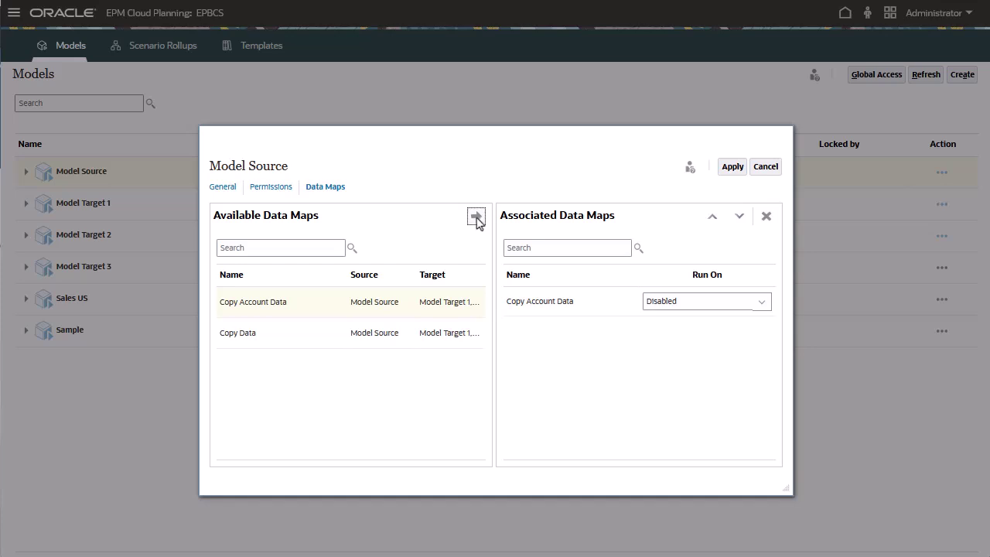
{"action": "left_click", "coordinate": [760, 303]}
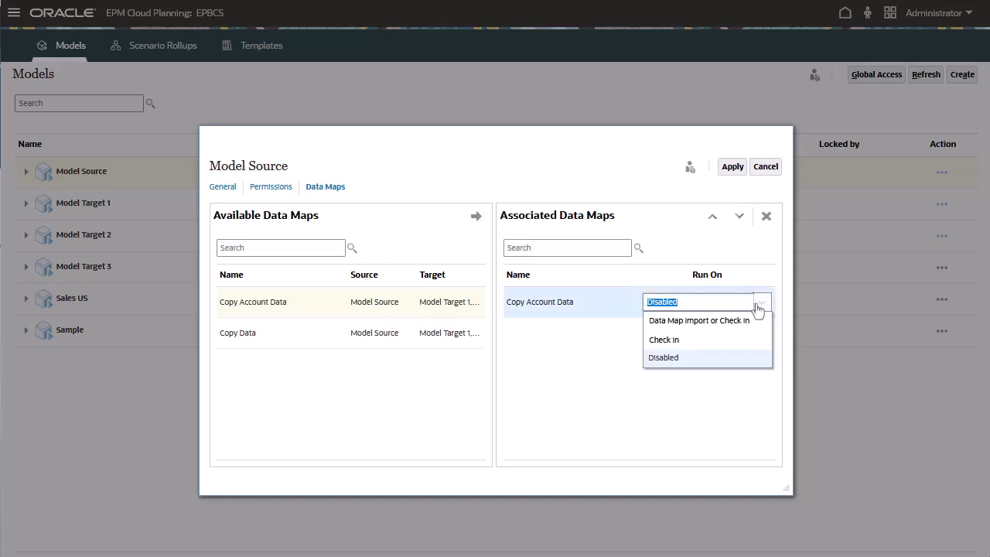
{"action": "left_click", "coordinate": [687, 340]}
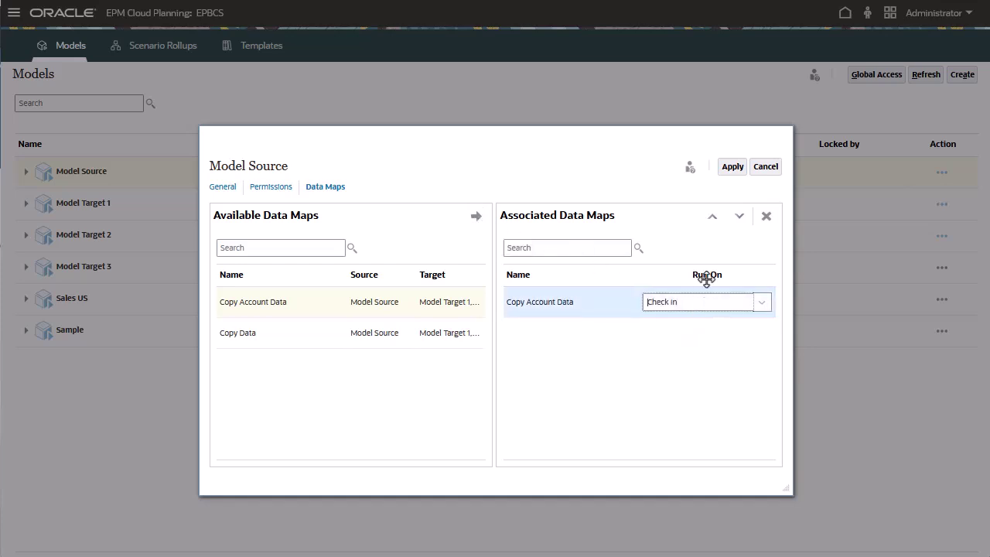
{"action": "left_click", "coordinate": [733, 169]}
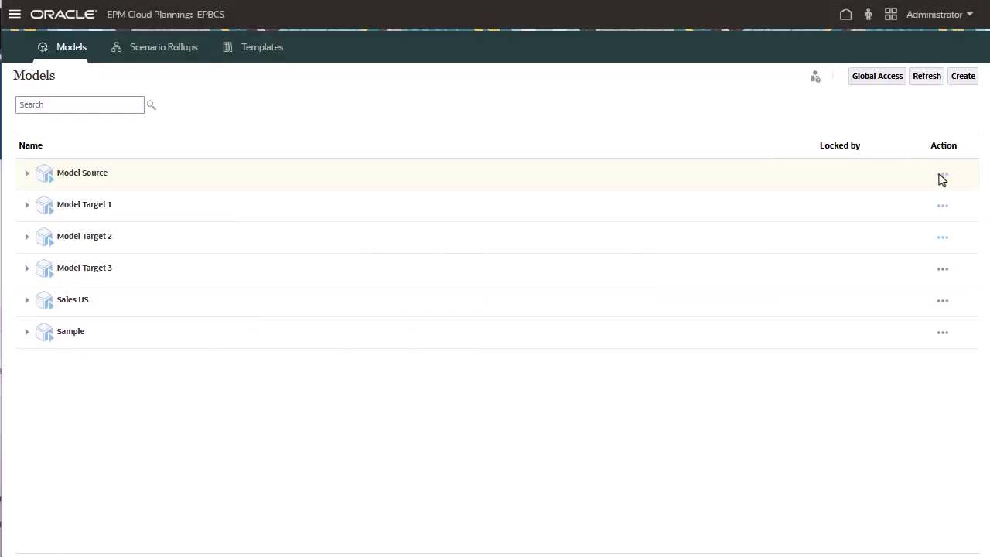
Check out Model Source and set Cash Used in Transaction (v2005) to 160 for 2022, 180 for 2023 and 190 for 2024.
{"action": "left_click", "coordinate": [942, 176]}
{"action": "left_click", "coordinate": [826, 185]}
{"action": "left_click", "coordinate": [423, 307]}
{"action": "type", "text": "160"}
{"action": "key", "text": "Tab"}
{"action": "type", "text": "180"}
{"action": "key", "text": "Tab"}
{"action": "type", "text": "190"}
Set Marketable Securities (v2010) to 160 for 2022 and 180 for 2023, then save and calculate the model.
{"action": "double_click", "coordinate": [423, 352]}
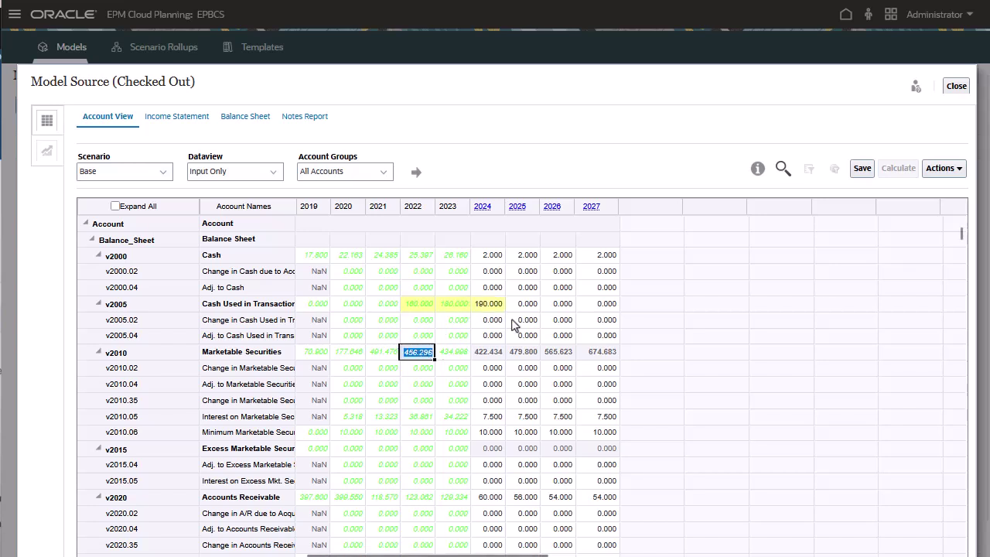
{"action": "type", "text": "160"}
{"action": "left_click", "coordinate": [859, 169]}
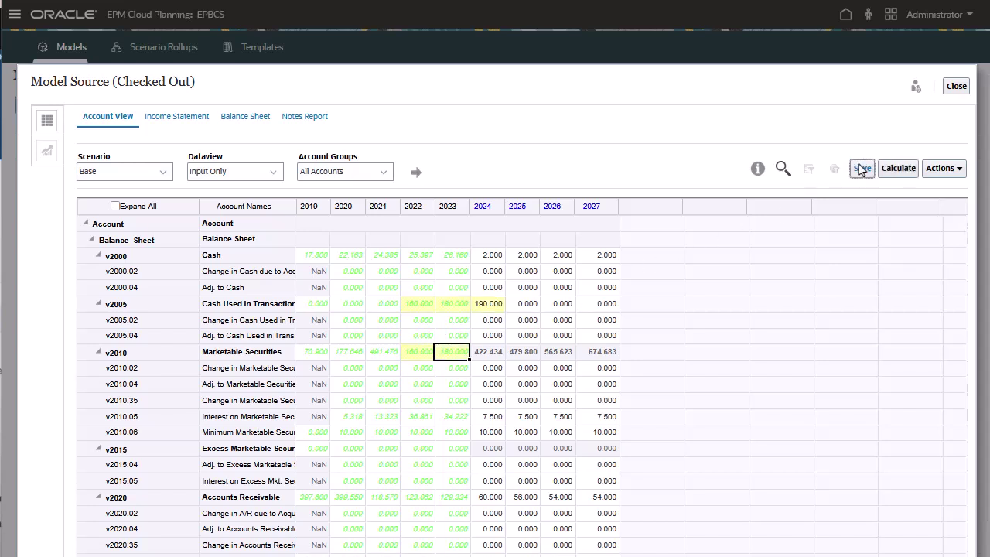
{"action": "left_click", "coordinate": [895, 168]}
{"action": "left_click", "coordinate": [872, 190]}
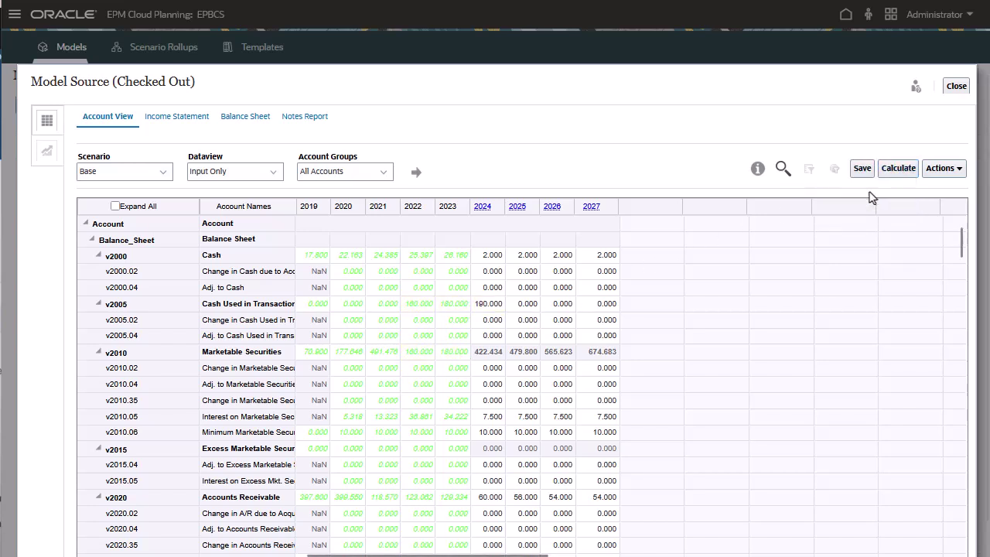
Close Model Source and check it in as the current version, submitting the associated data push.
{"action": "left_click", "coordinate": [959, 86]}
{"action": "left_click", "coordinate": [615, 235]}
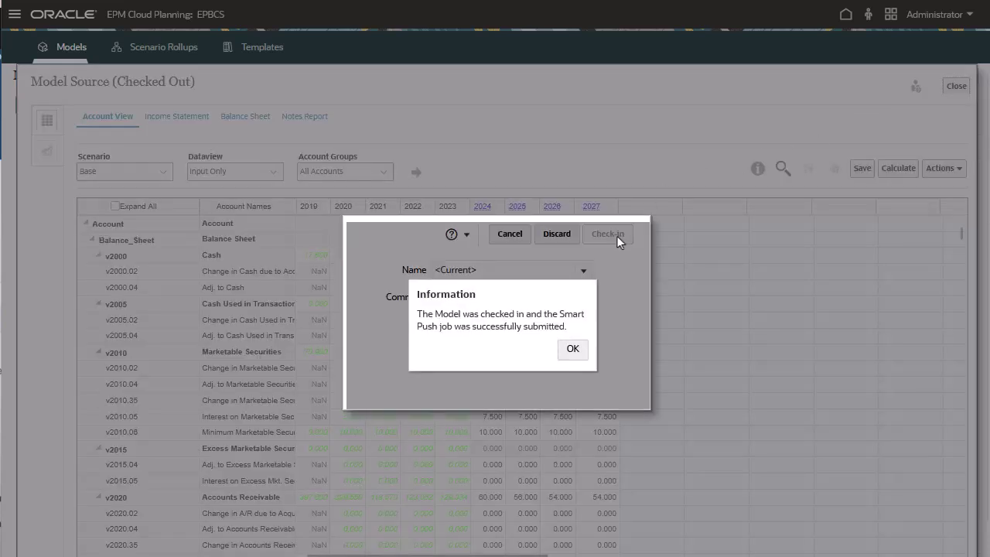
{"action": "left_click", "coordinate": [571, 354]}
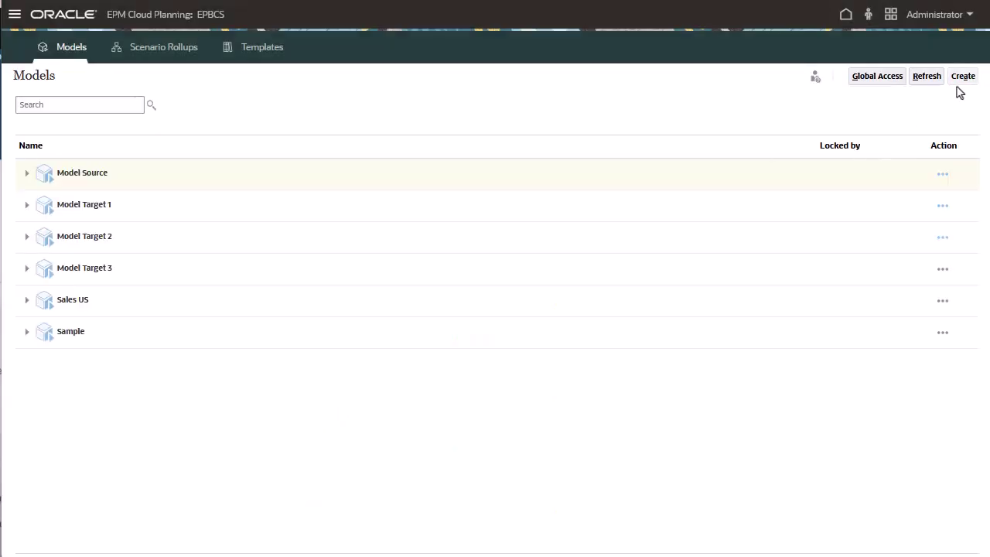
Check out Model Target 2 to review its account data.
{"action": "left_click", "coordinate": [942, 237]}
{"action": "left_click", "coordinate": [855, 246]}
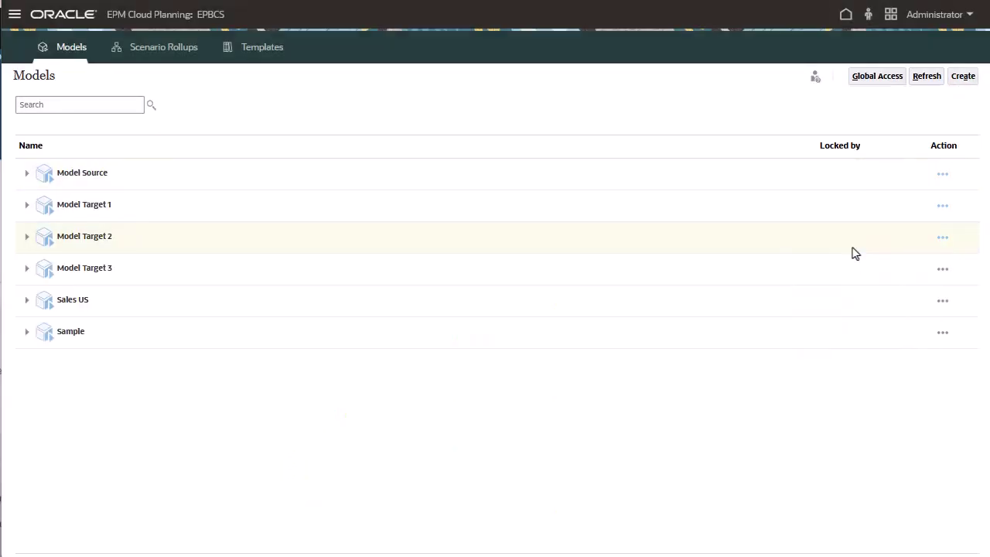